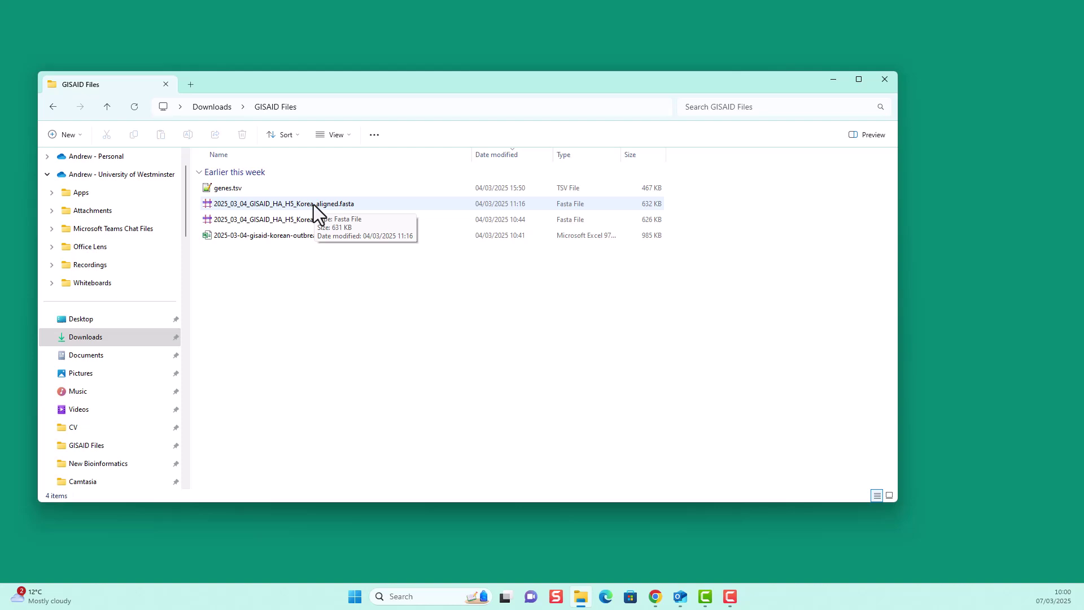
- Open 2025_03_04_GISAID_HA_H5_Korea_aligned.fasta in MEGA, choosing to align the file
right_click(313, 205)
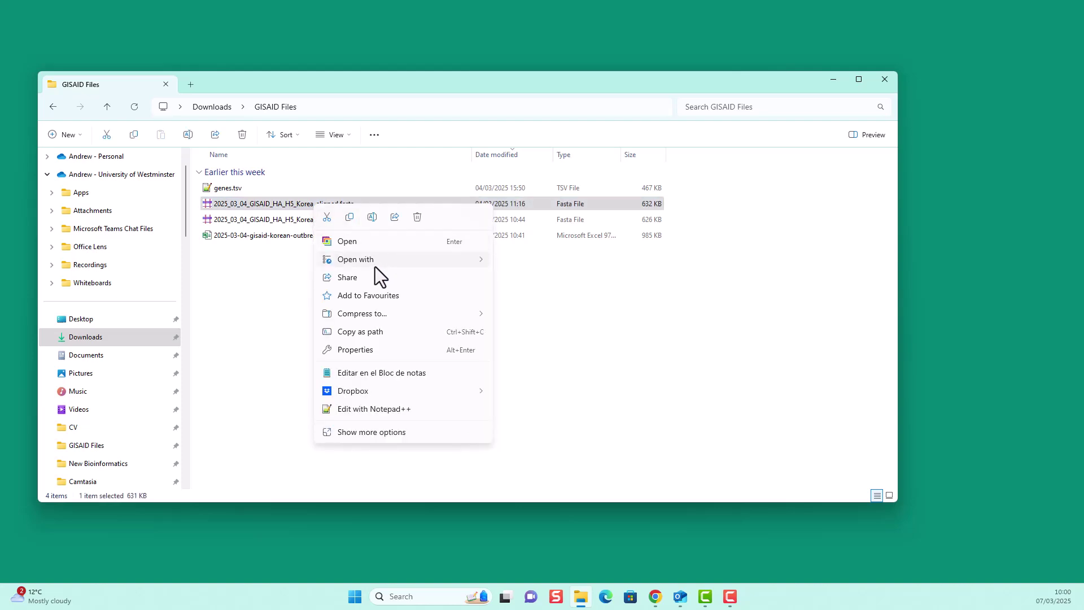
mouse_move(375, 267)
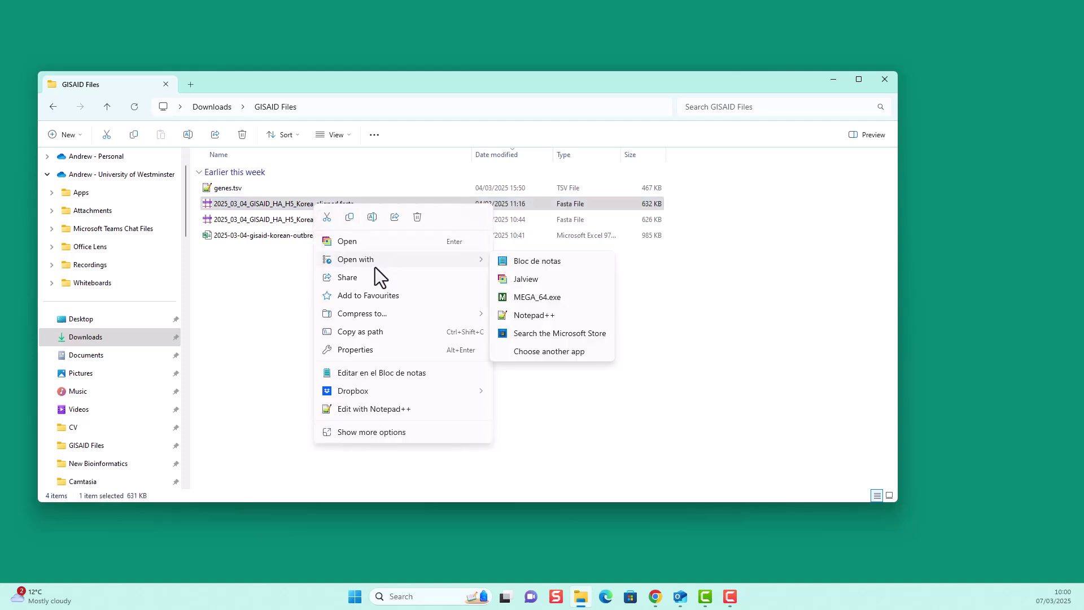
left_click(553, 301)
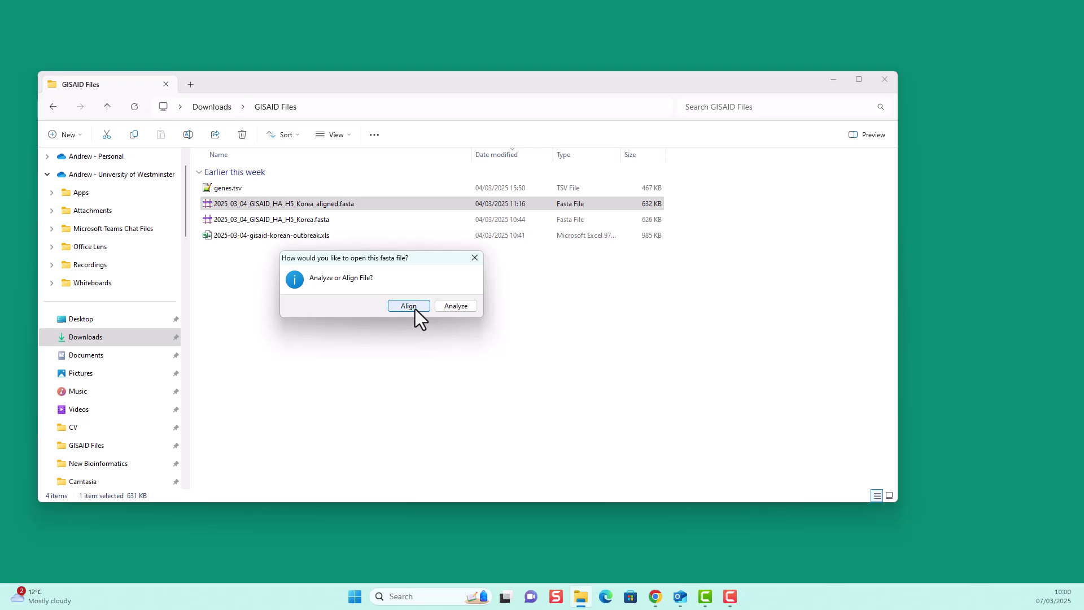
left_click(408, 306)
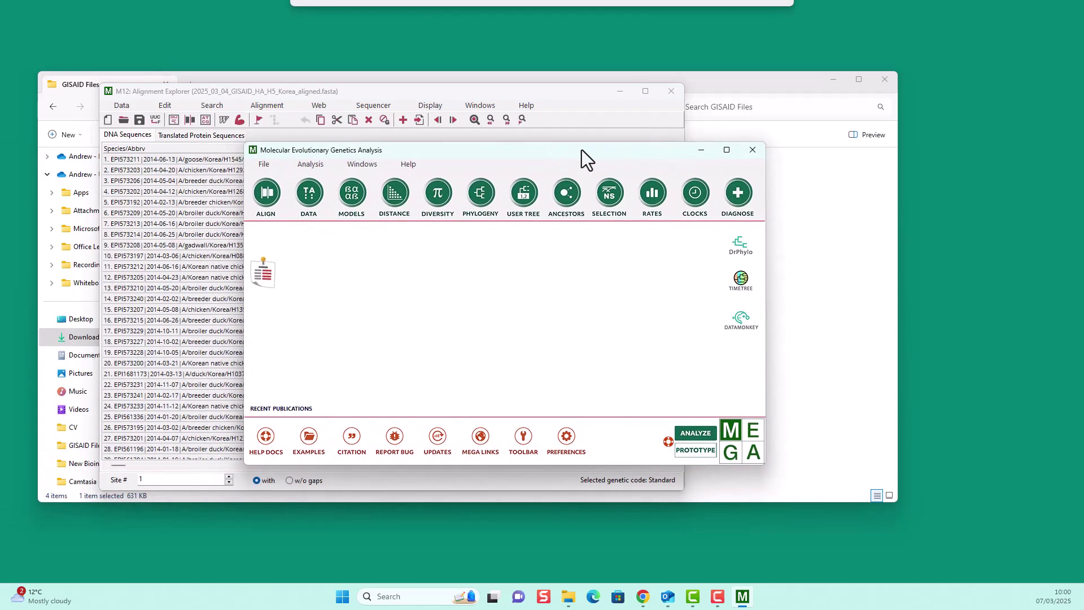
left_click(263, 163)
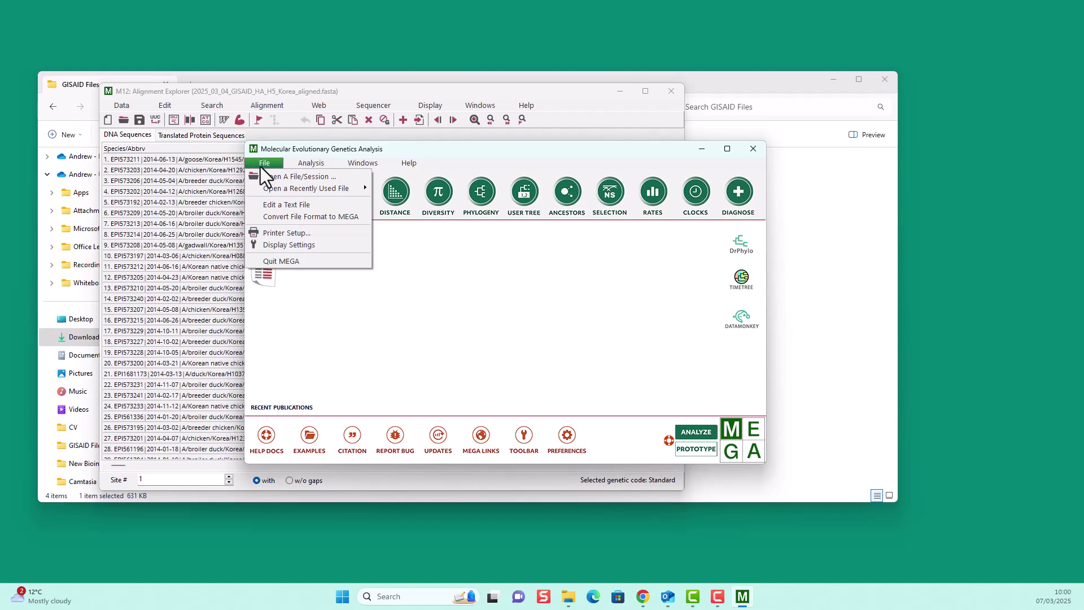
mouse_move(306, 165)
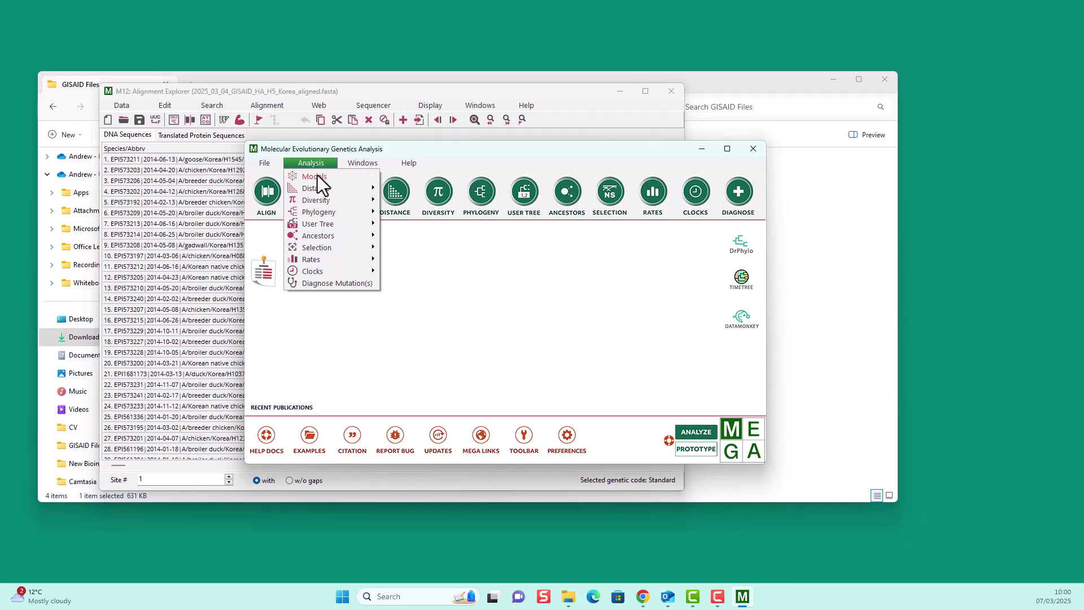
left_click(521, 151)
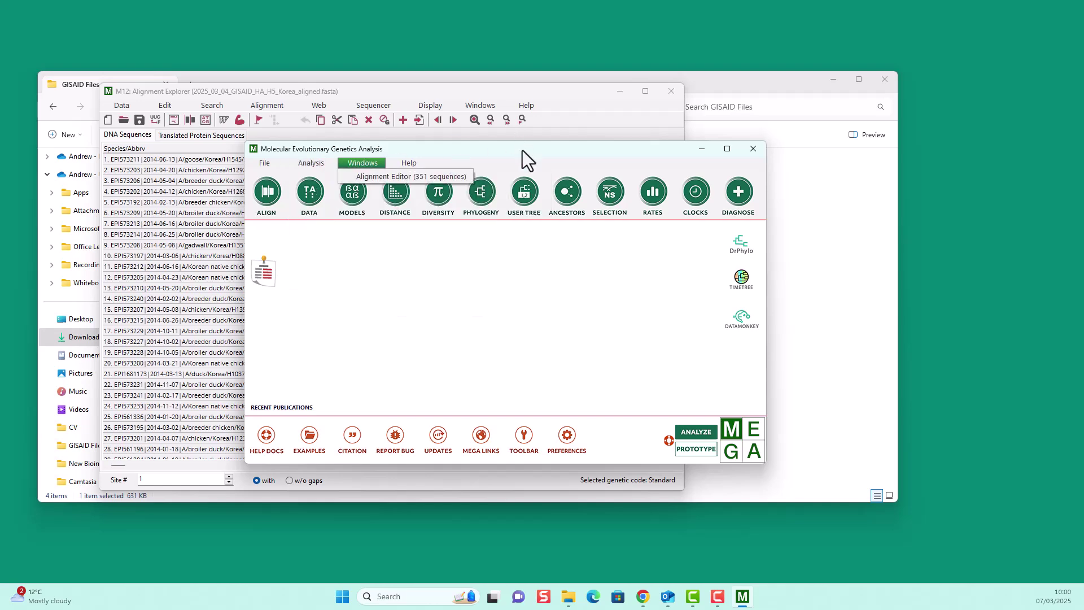
left_click(354, 194)
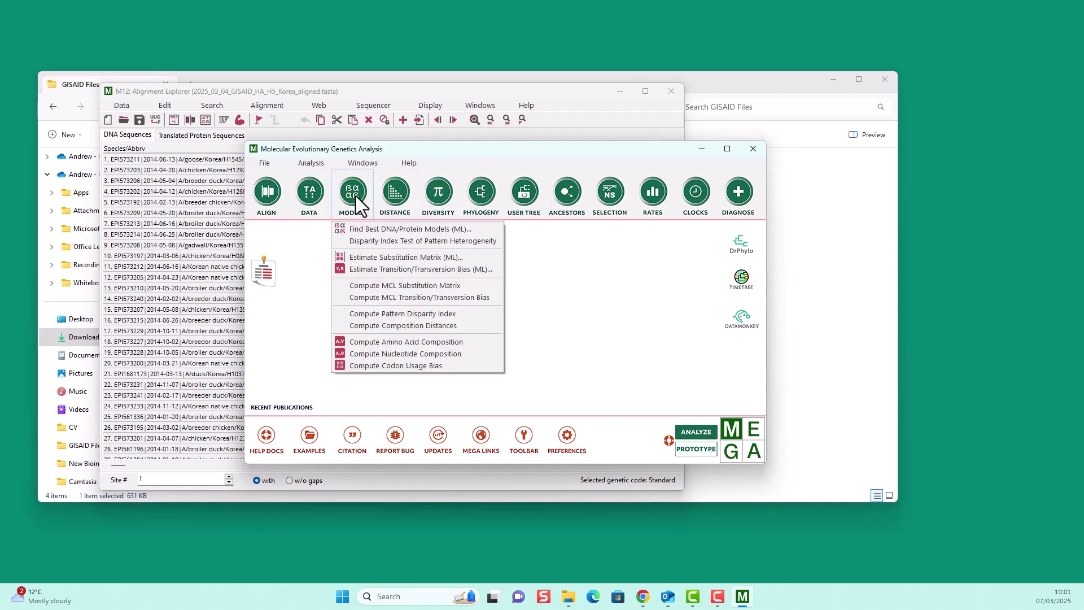
left_click(394, 229)
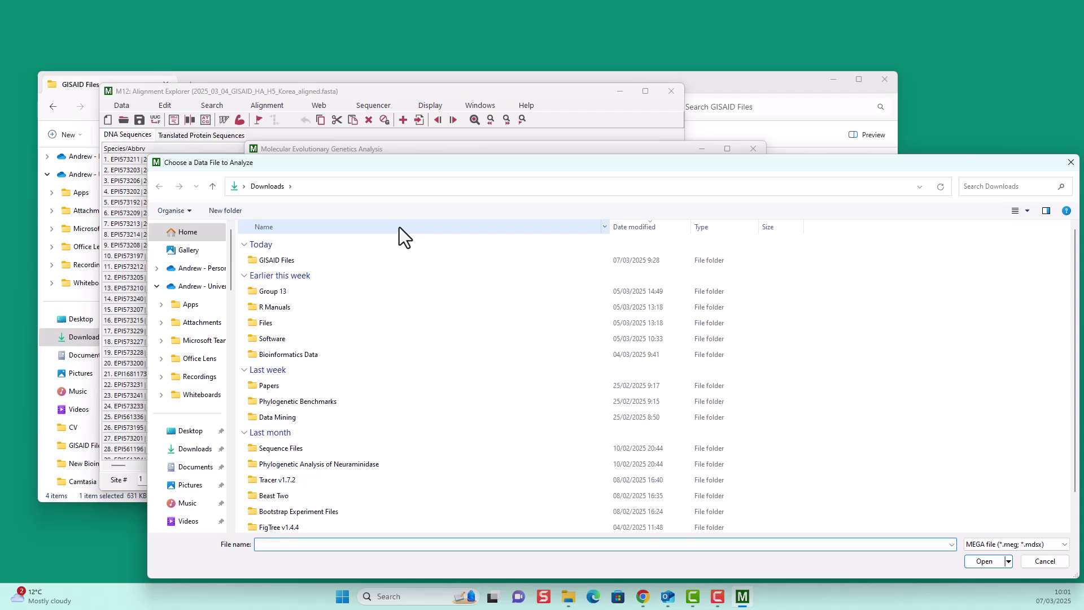
left_click(1071, 162)
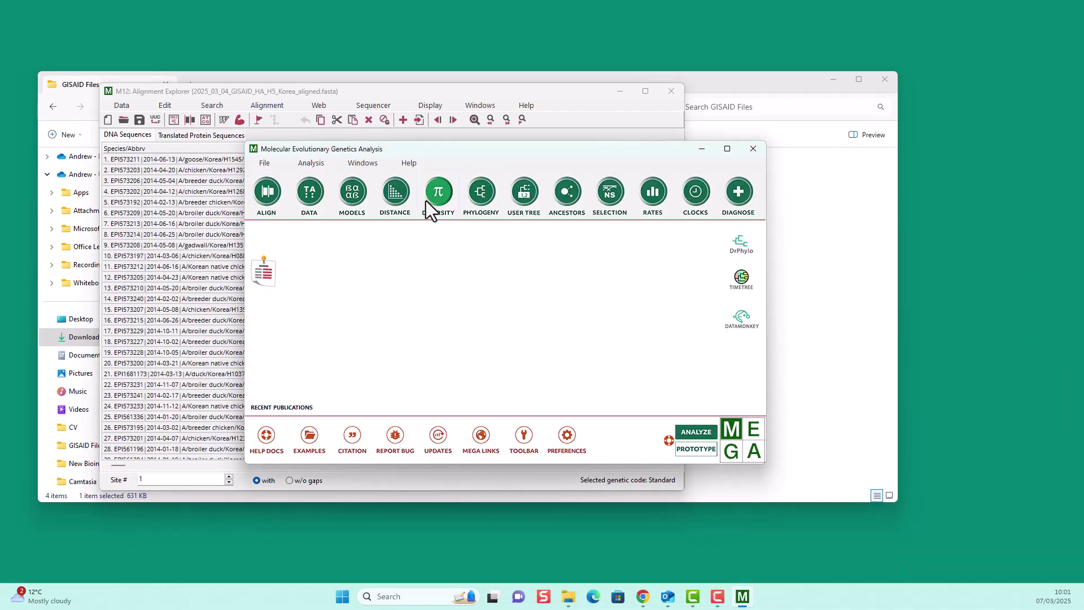
- Send the alignment from Alignment Explorer to phylogenetic analysis as protein-coding nucleotide data
left_click(575, 92)
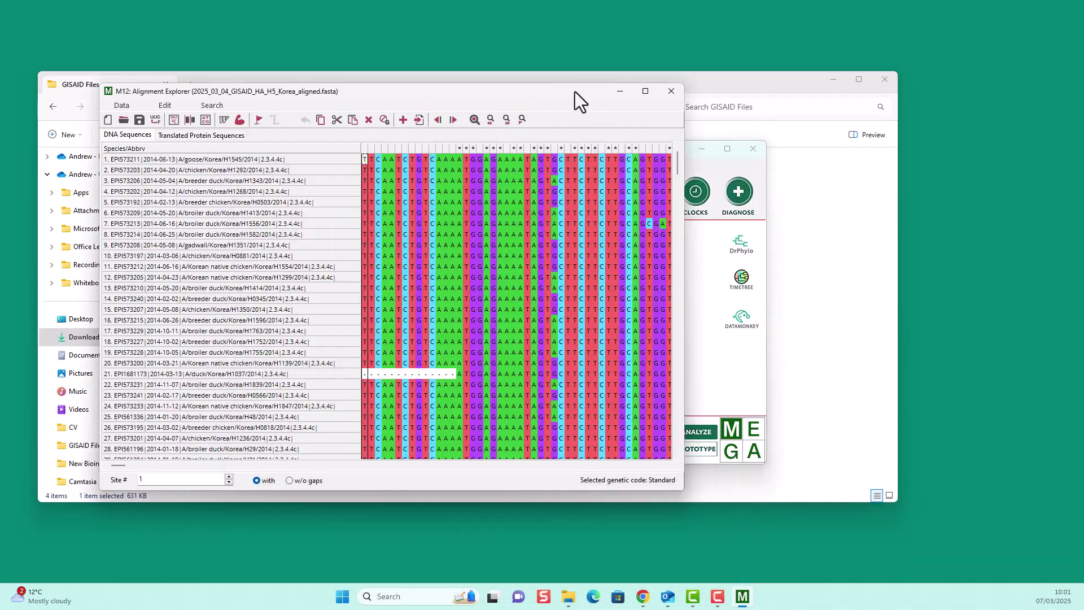
left_click(118, 105)
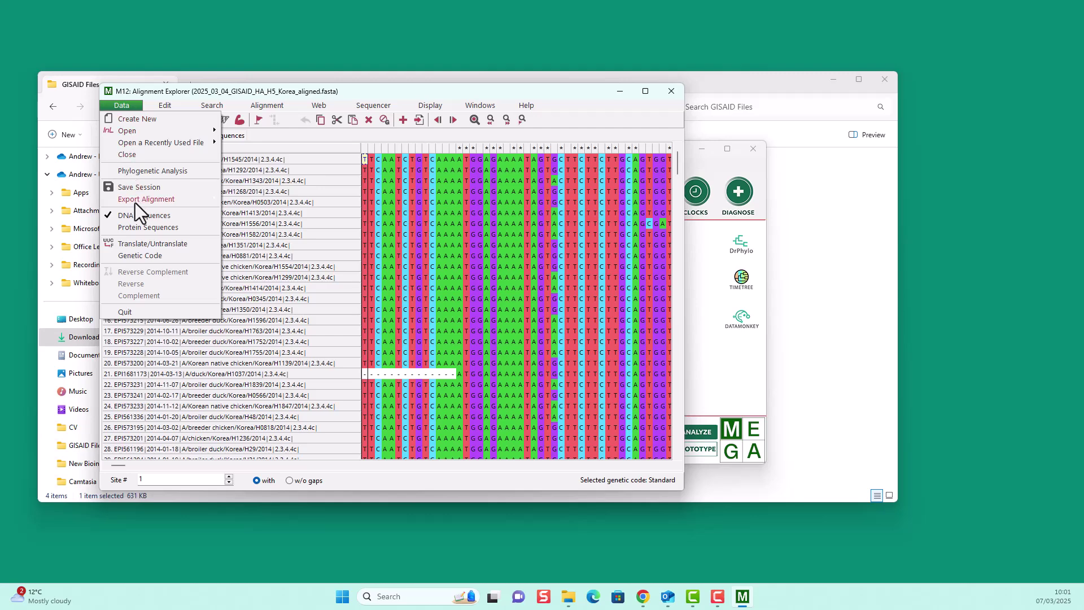
left_click(138, 172)
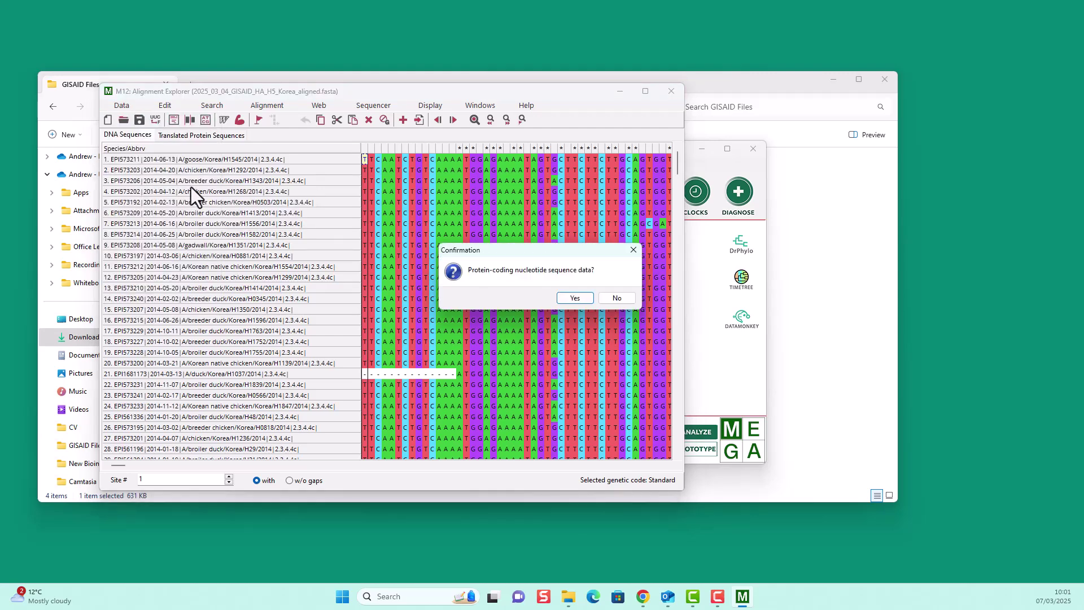
left_click(574, 299)
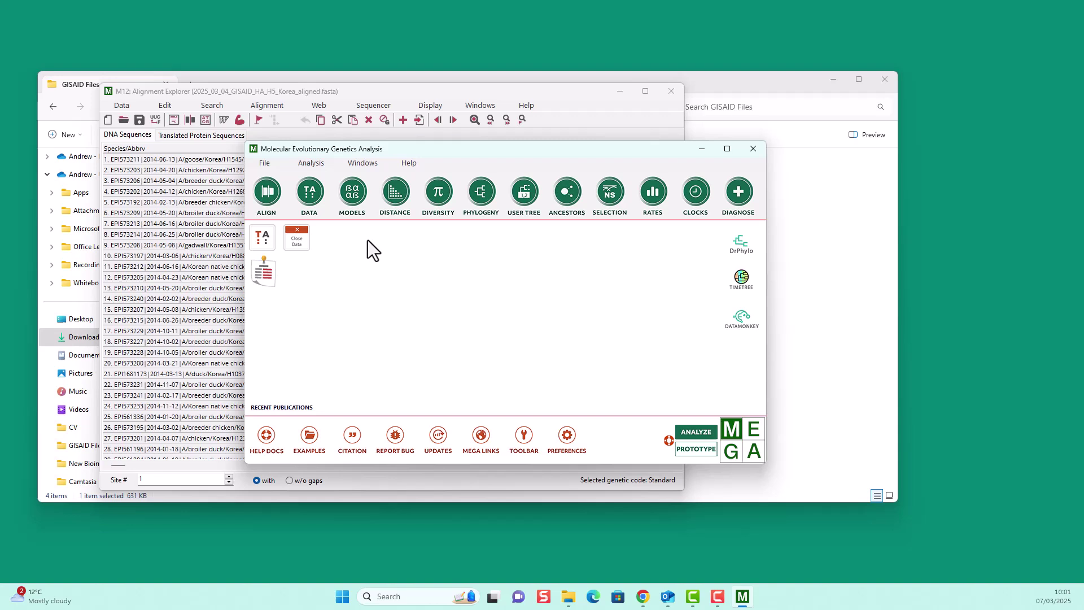
left_click(356, 204)
left_click(359, 229)
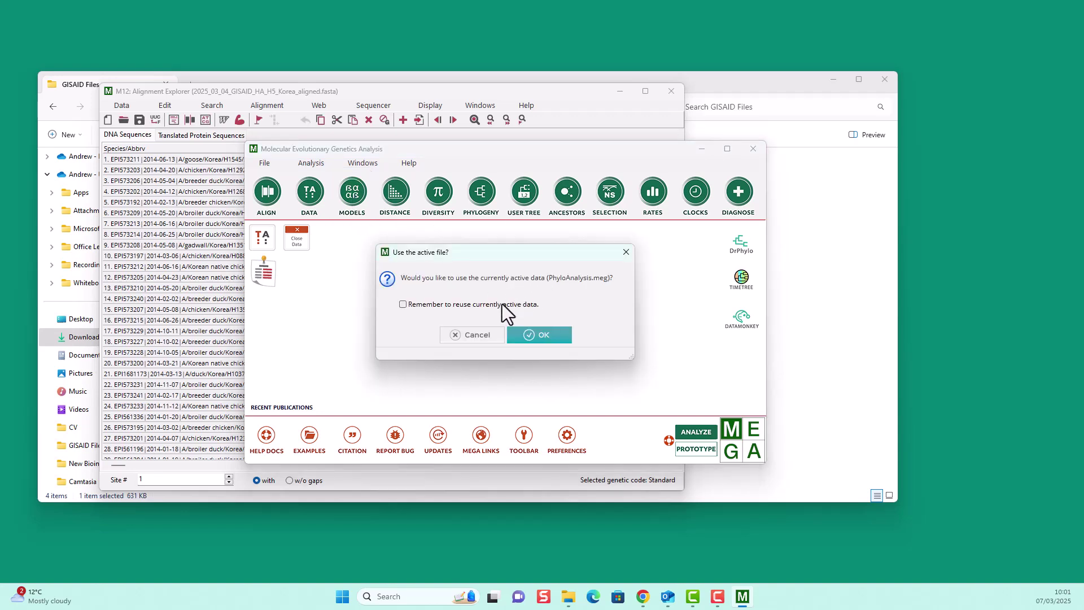
left_click(470, 337)
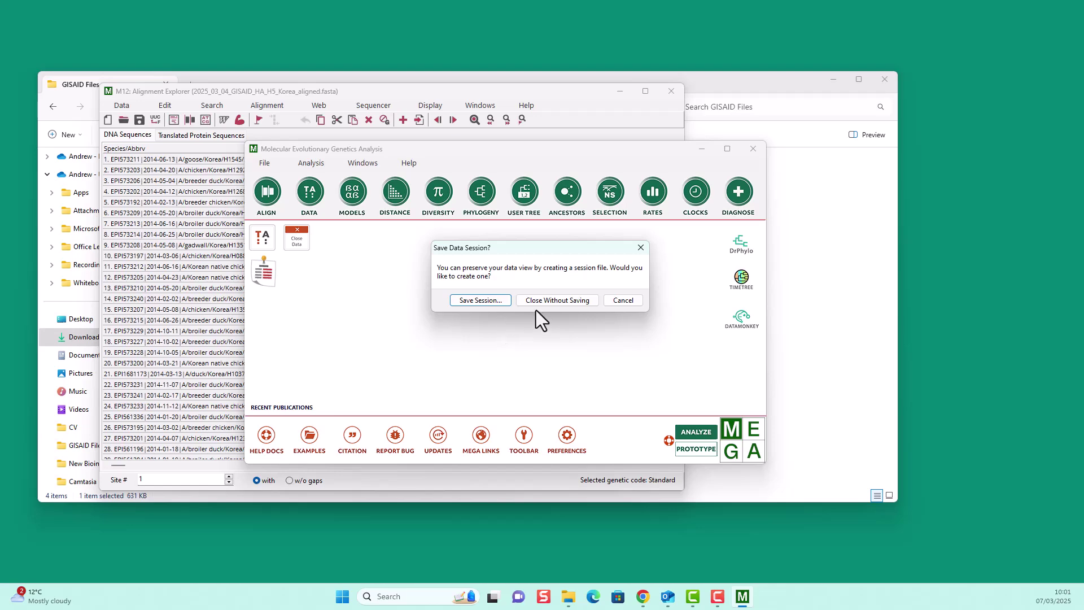
left_click(619, 301)
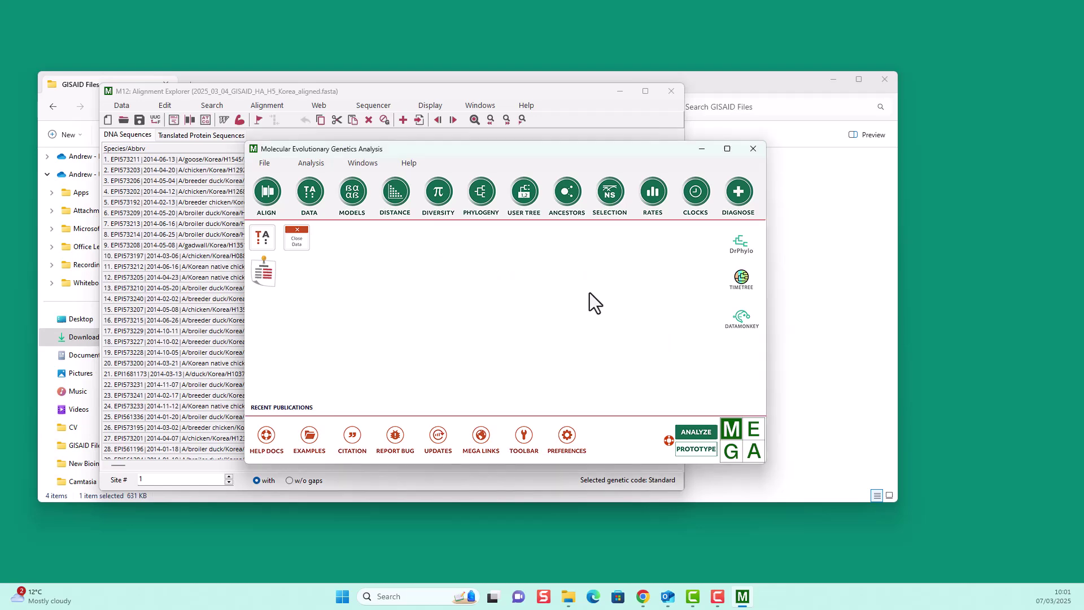
- Maximize Alignment Explorer and delete sequence 92, the divergent spot-billed duck WA696/2014 sequence, from the alignment
left_click(306, 93)
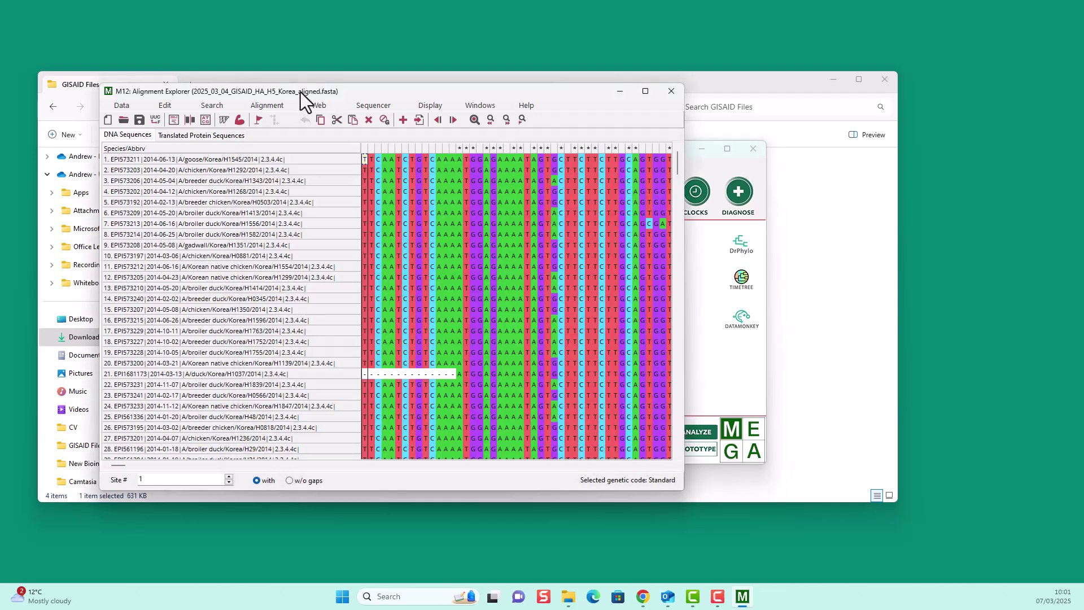
left_click(645, 92)
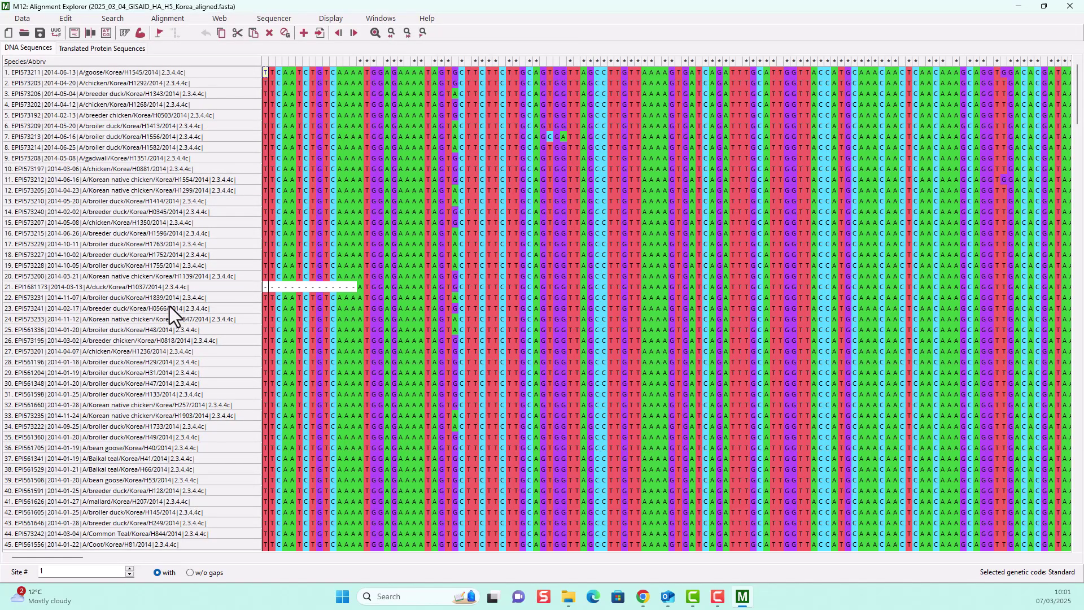
mouse_move(1075, 103)
left_mouse_down()
mouse_move(1076, 124)
mouse_move(1078, 90)
left_mouse_up()
left_click_drag(47, 558, 632, 531)
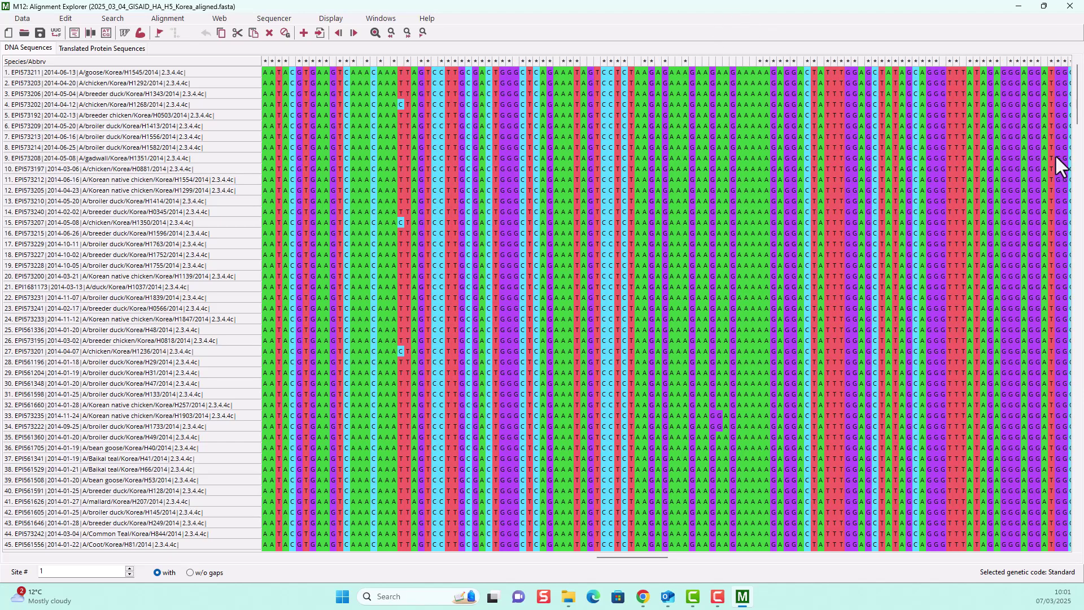
scroll(1079, 132, "down", 1)
left_click_drag(1079, 133, 1075, 203)
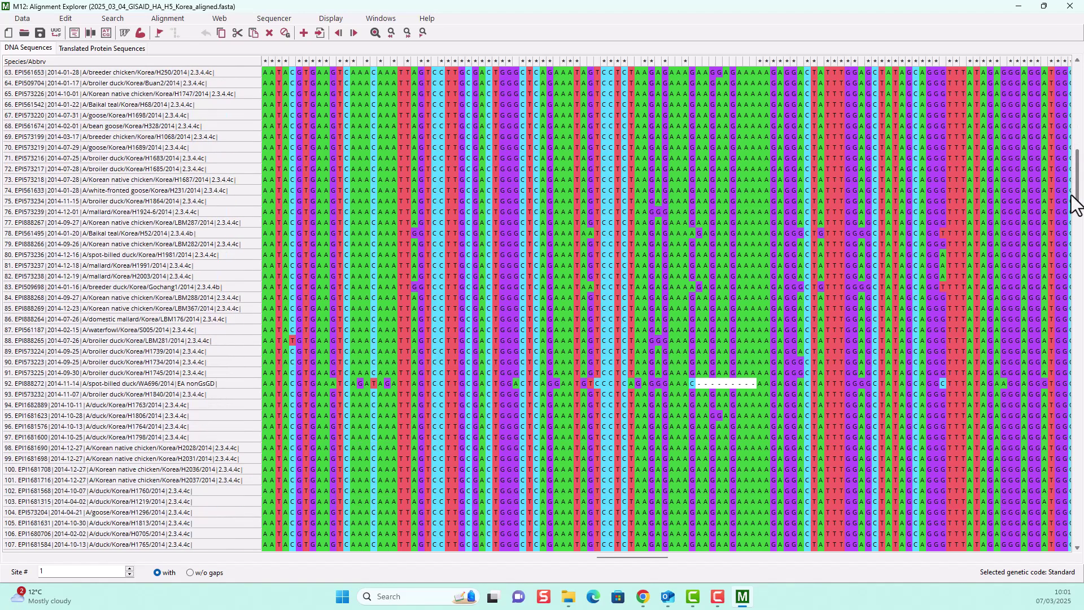
left_click(178, 386)
right_click(178, 386)
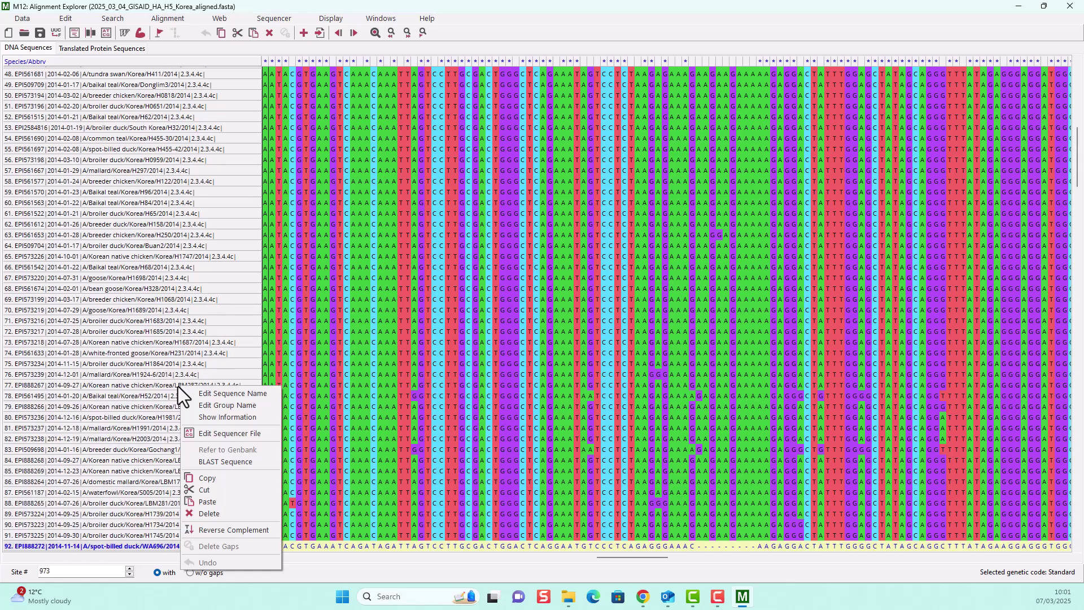
left_click(218, 515)
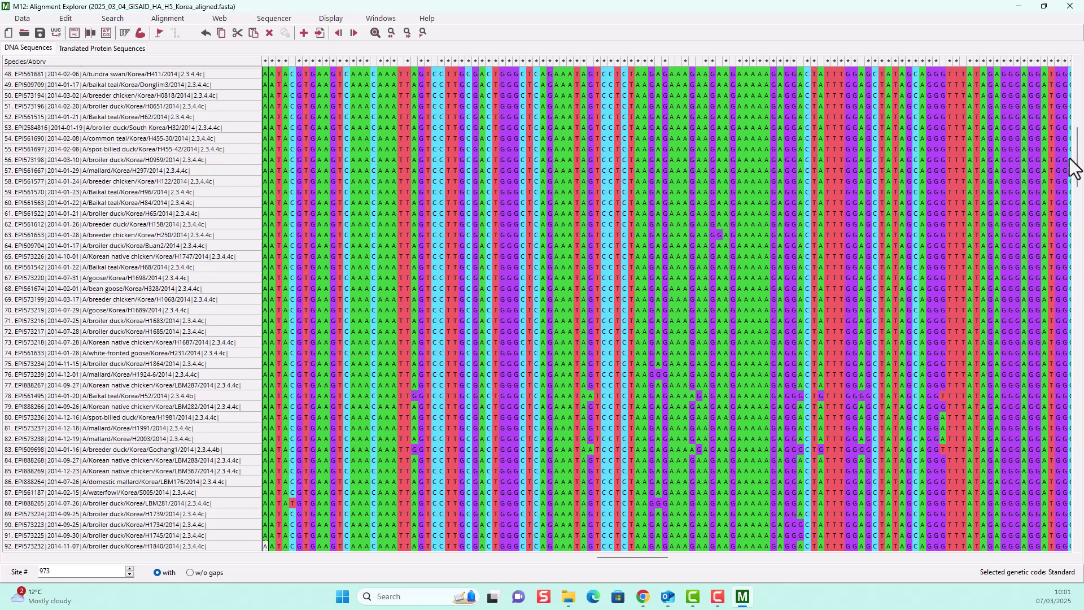
- Delete all alignment columns that precede the ATG start codon
left_click_drag(1078, 169, 42, 557)
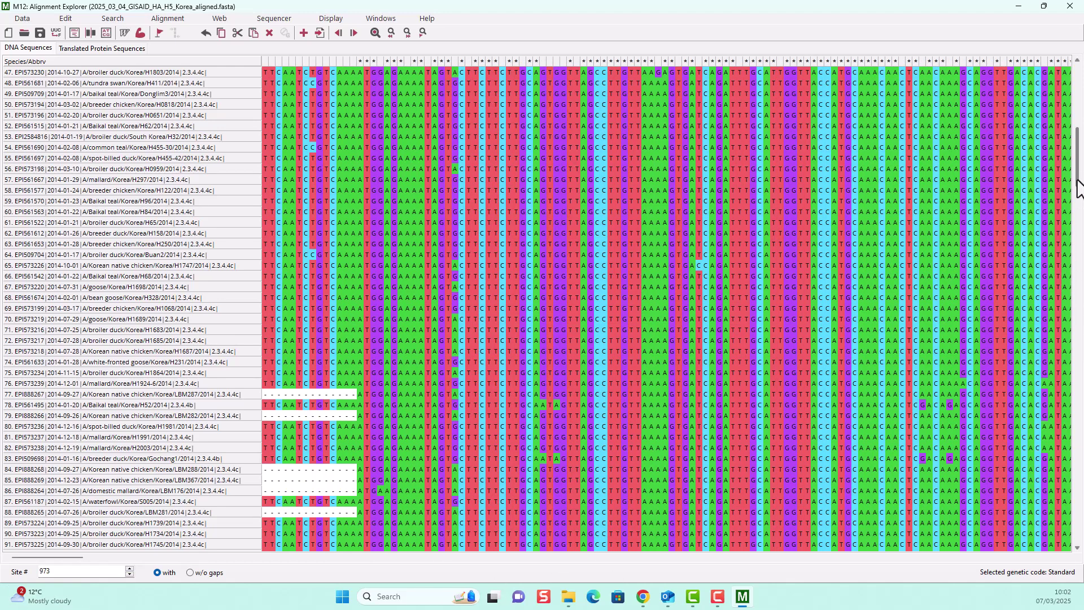
left_click_drag(1077, 181, 1075, 107)
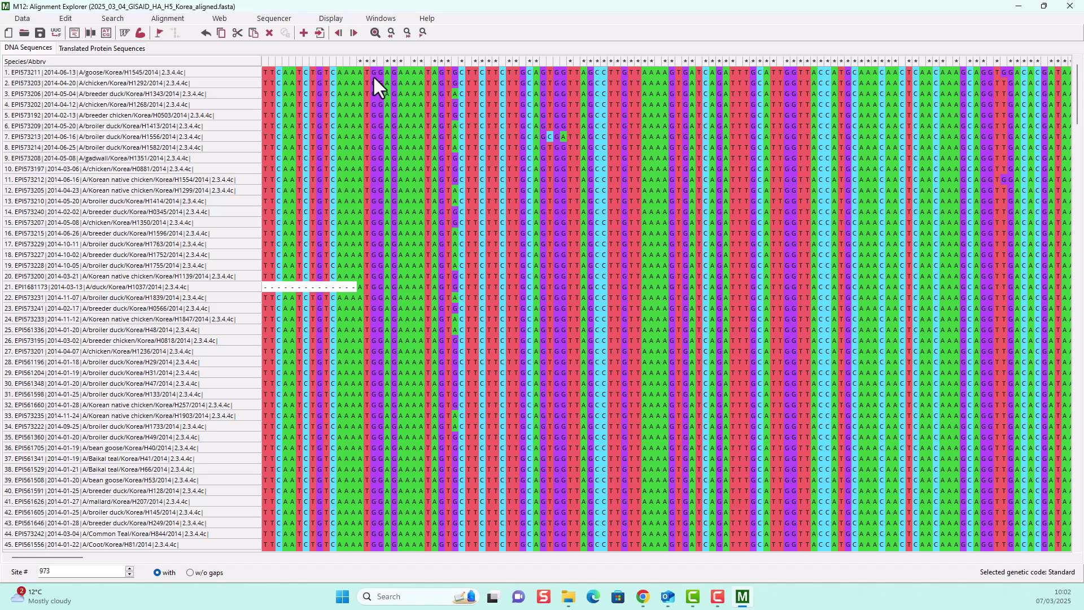
left_click_drag(264, 63, 353, 63)
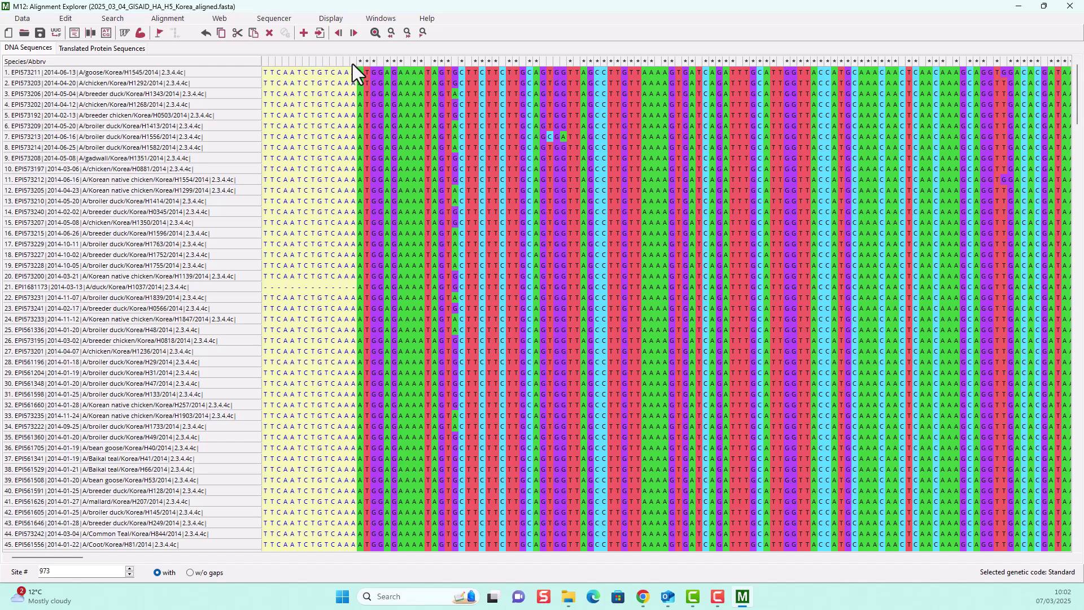
left_click(66, 18)
left_click(78, 83)
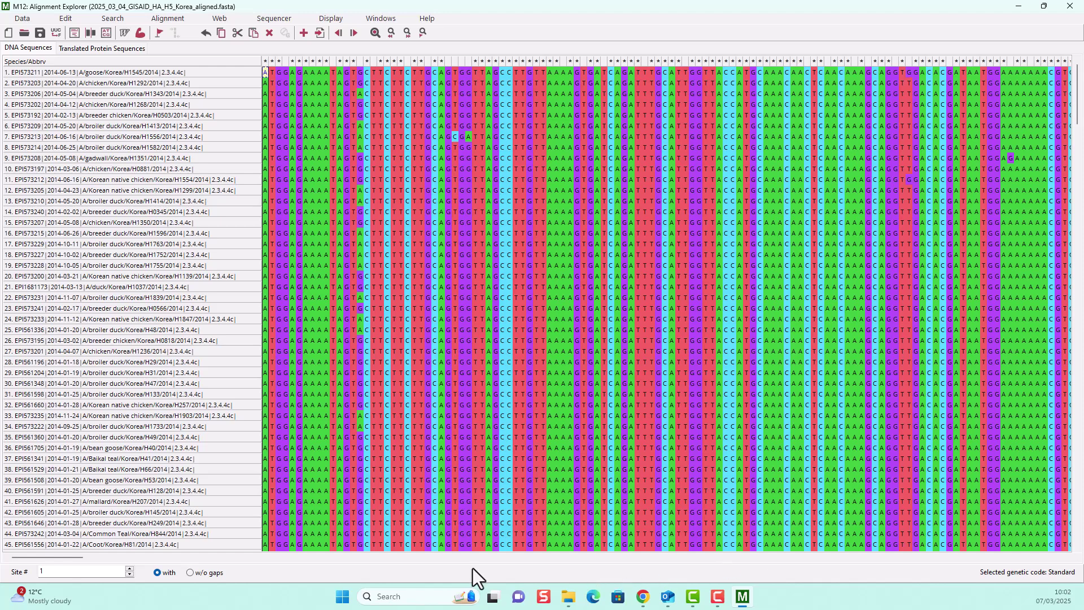
- Delete all alignment columns that follow the TAA stop codon, through the end of the alignment
left_click_drag(59, 560, 1064, 542)
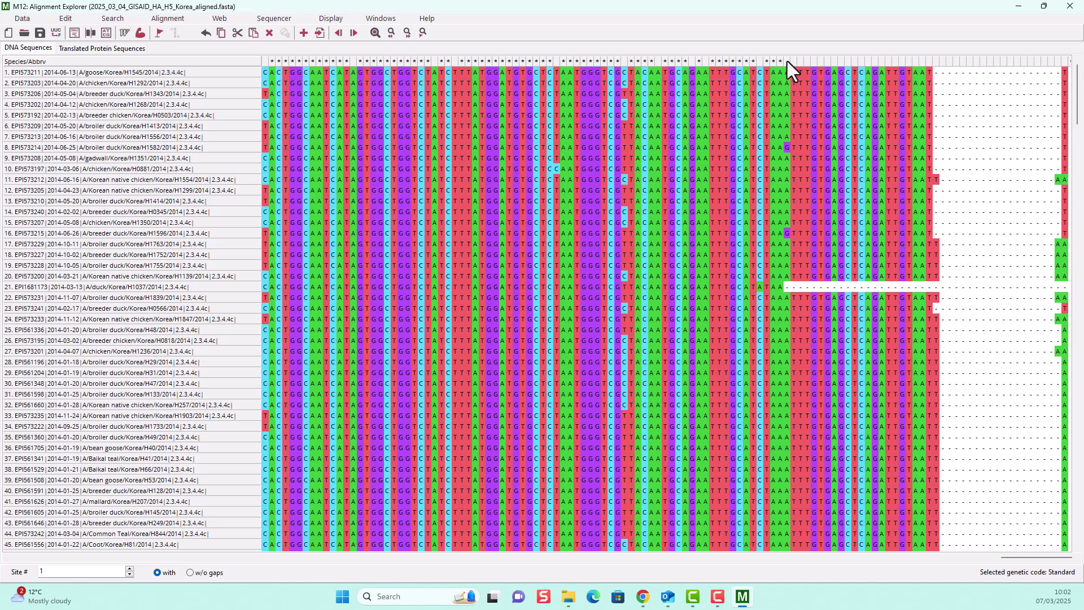
left_click_drag(788, 61, 974, 85)
left_click_drag(1082, 90, 1071, 95)
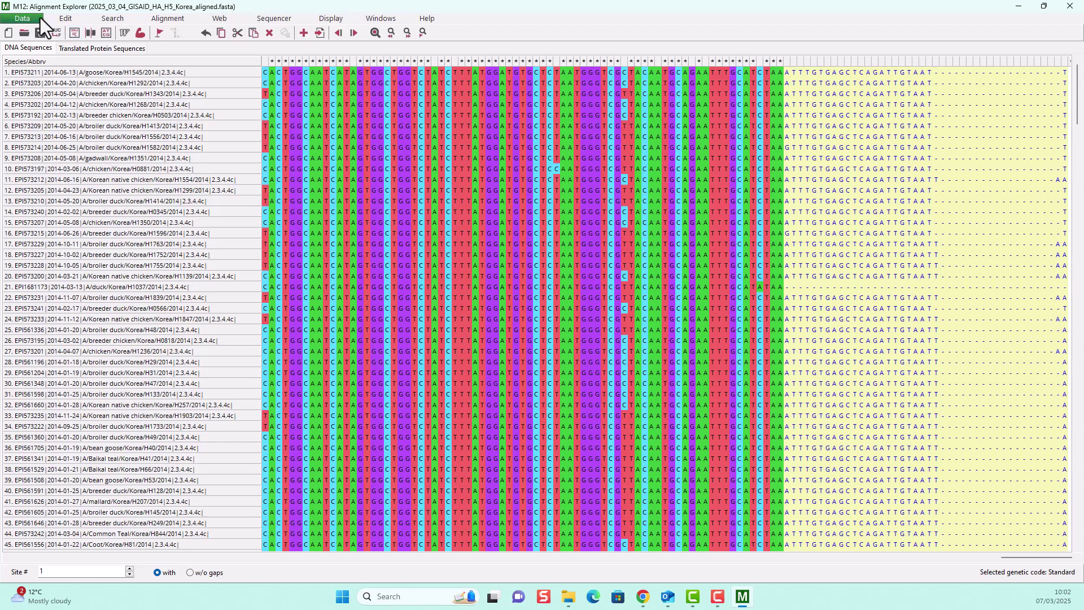
left_click(65, 19)
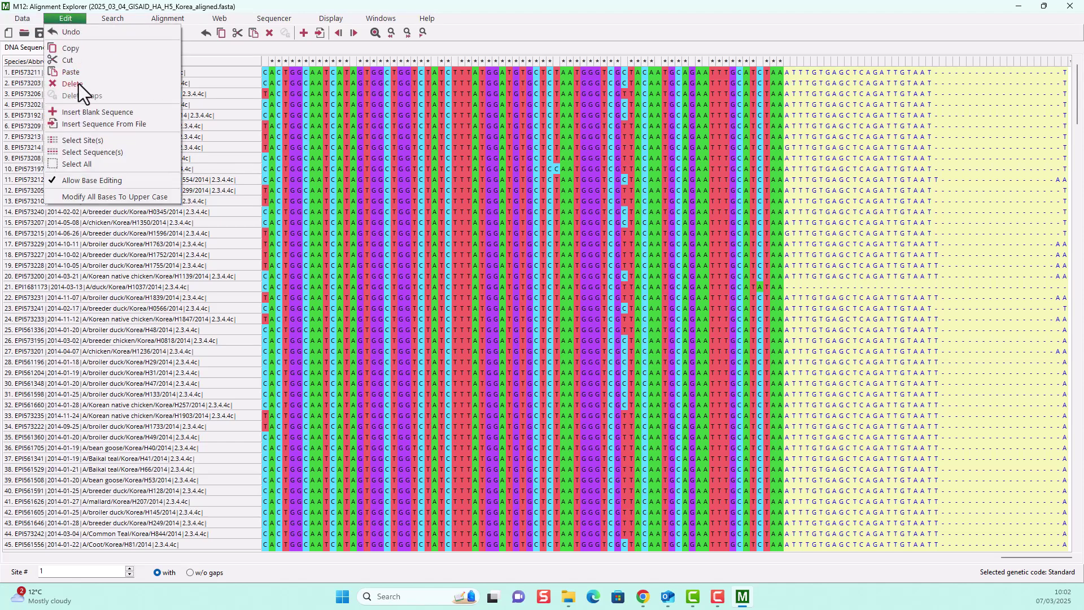
left_click(79, 84)
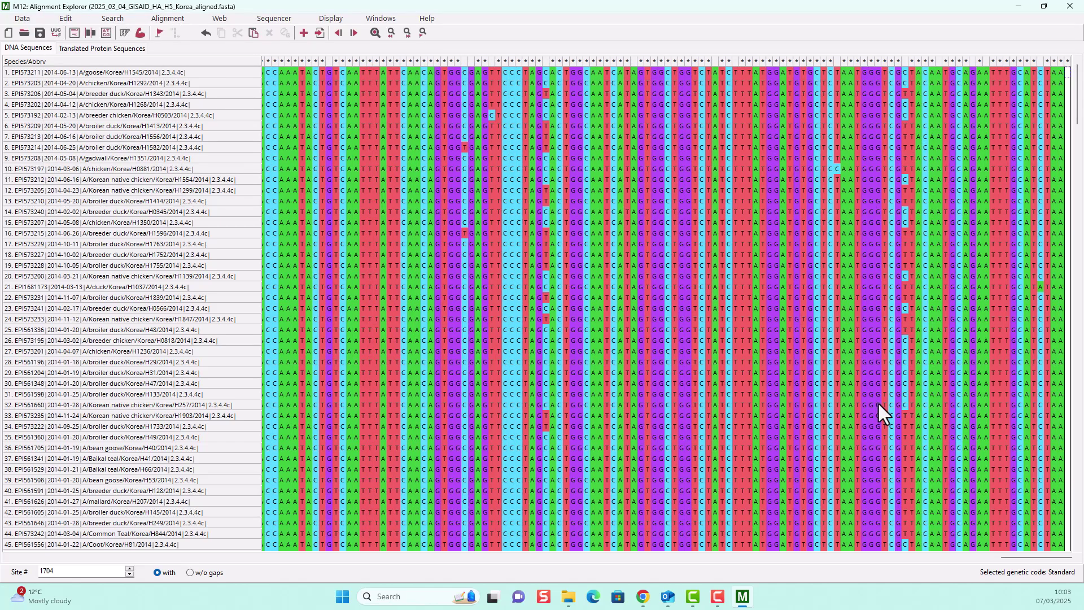
- Export the trimmed alignment in FASTA format to the GISAID Files folder as 2025_03_04_GISAID_HA_H5_Korea_aligned_edited.fasta
left_click_drag(1017, 557, 19, 523)
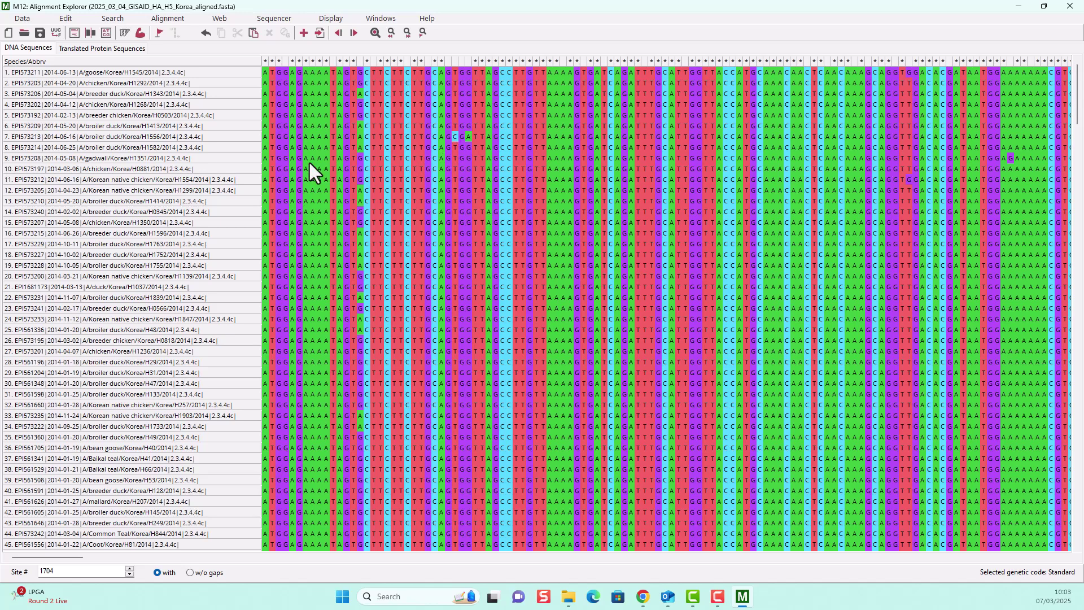
left_click(22, 18)
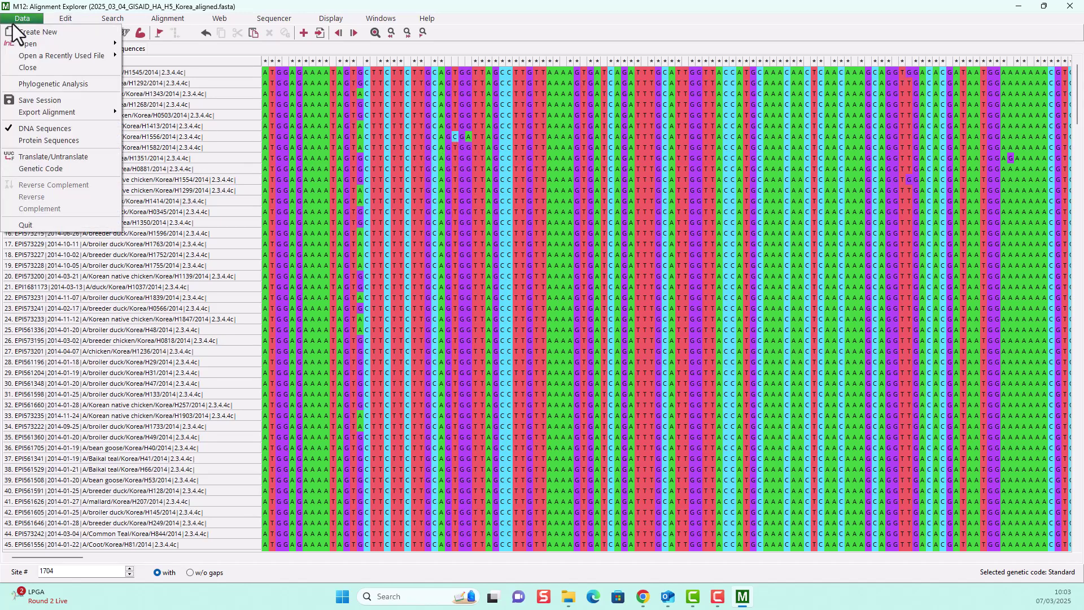
mouse_move(76, 112)
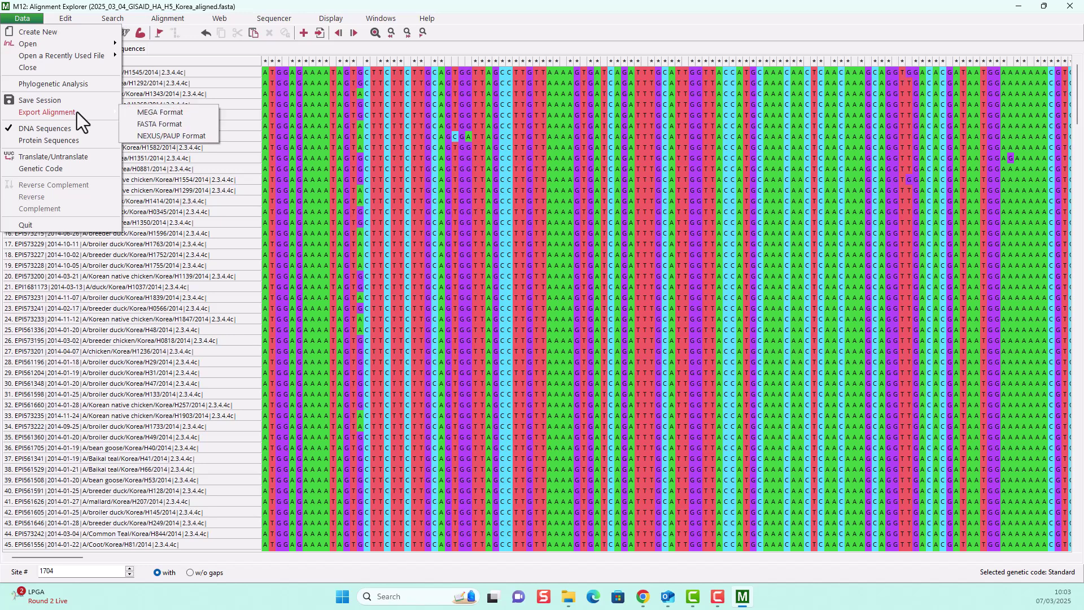
left_click(169, 124)
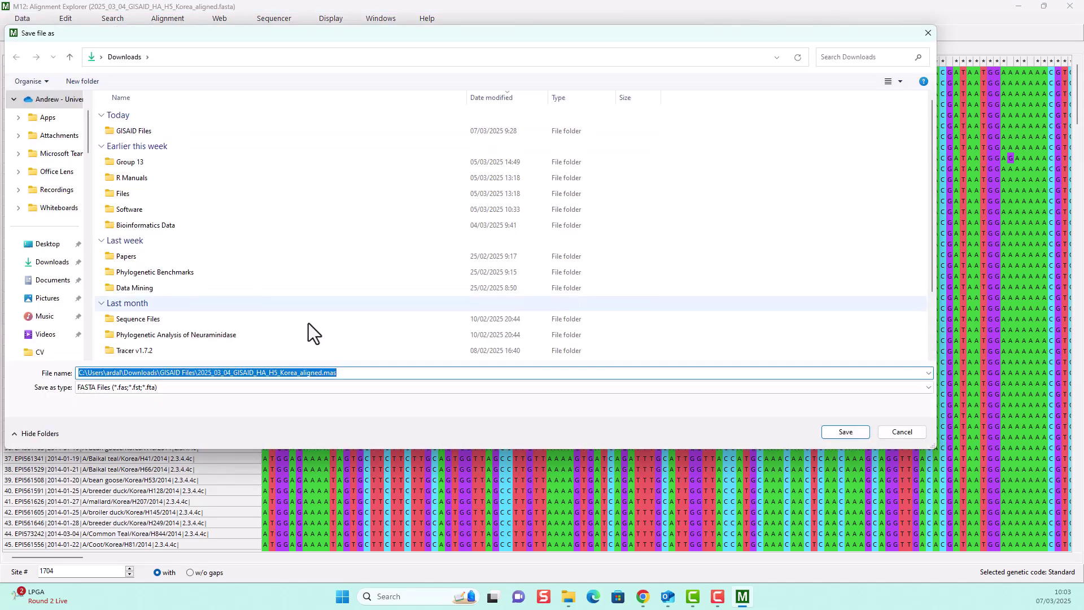
left_click(321, 375)
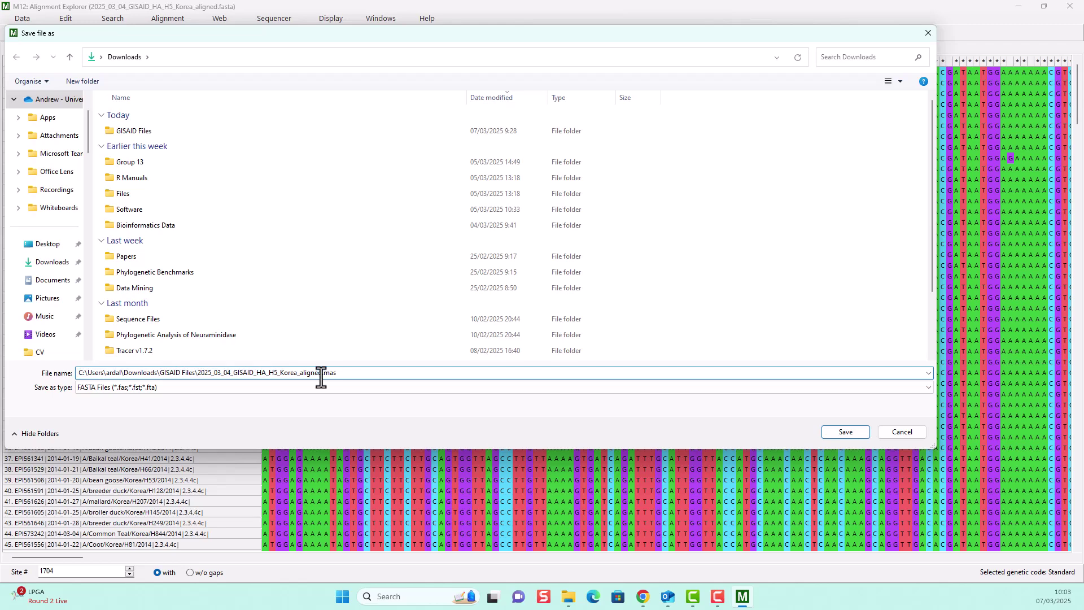
type("_edited")
left_click(382, 377)
key("BackSpace")
key("BackSpace")
type("fasta")
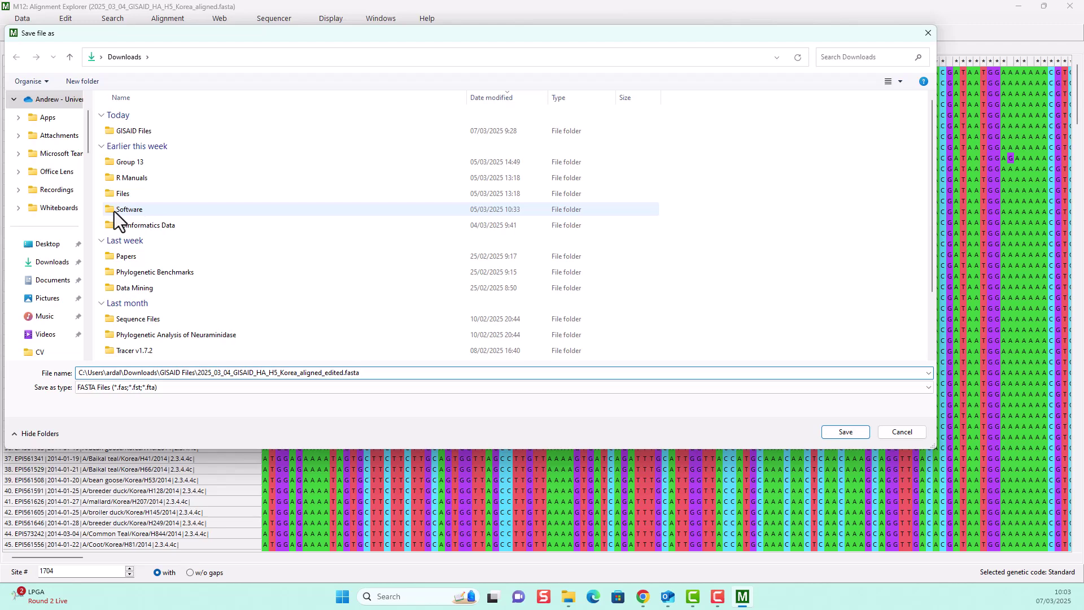
double_click(140, 127)
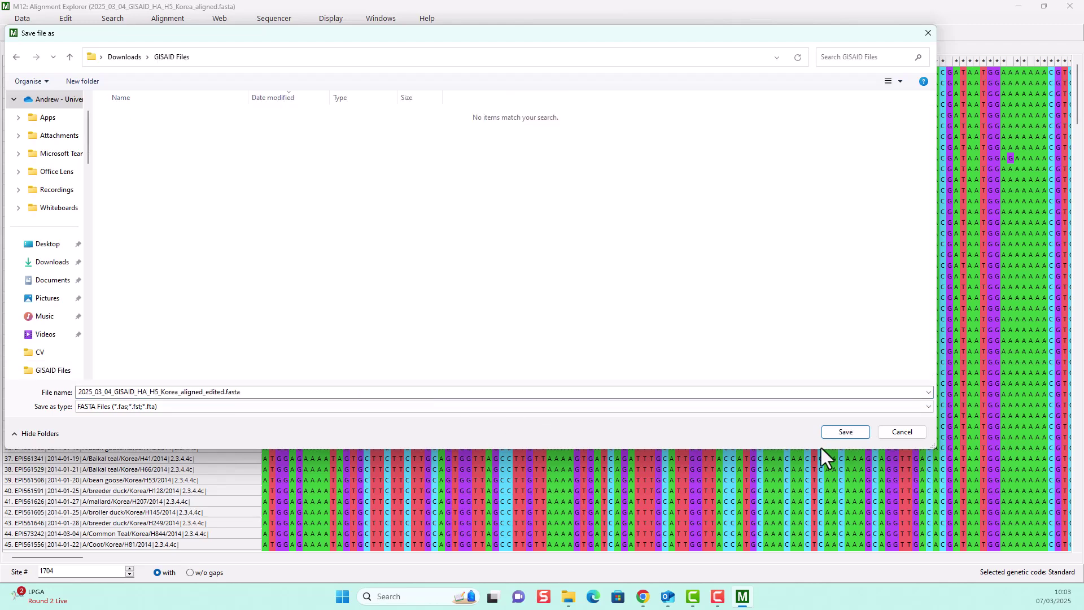
left_click(856, 436)
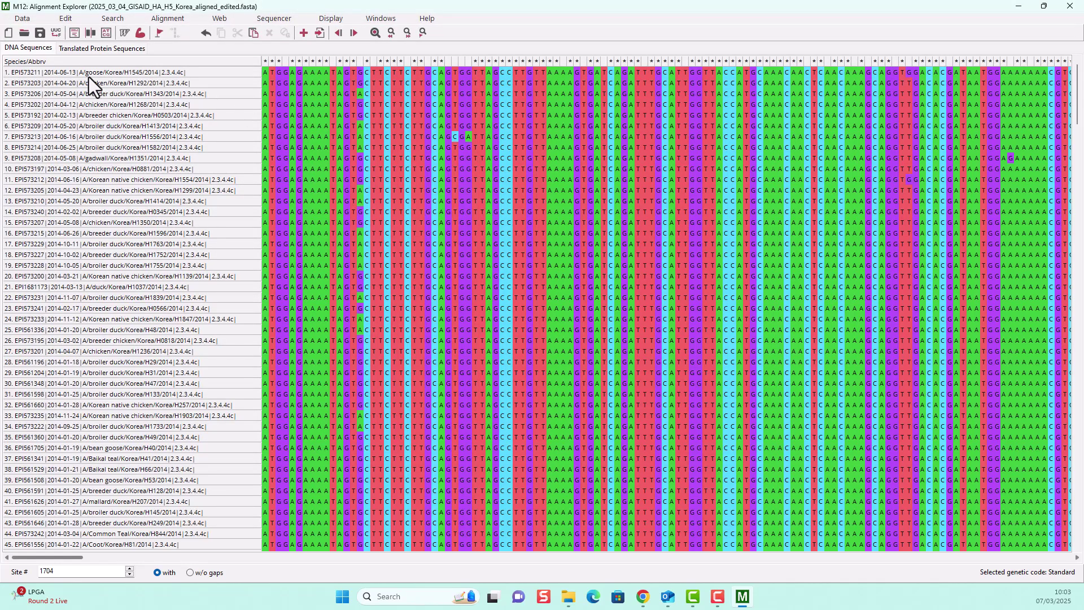
- Send the edited alignment to phylogenetic analysis as protein-coding data, replacing the active data file without saving its session
left_click(19, 19)
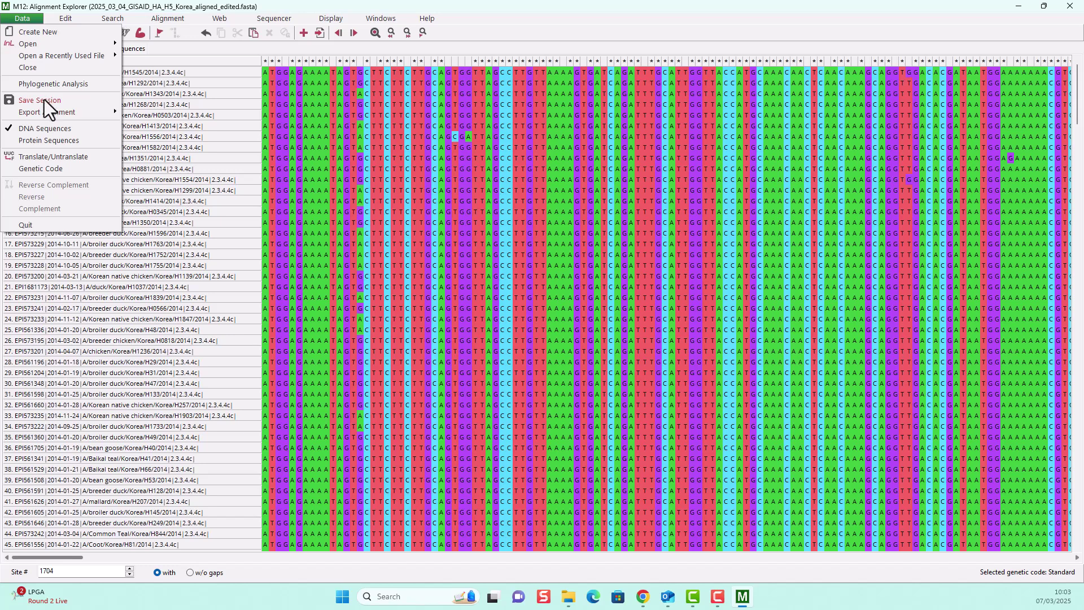
left_click(45, 83)
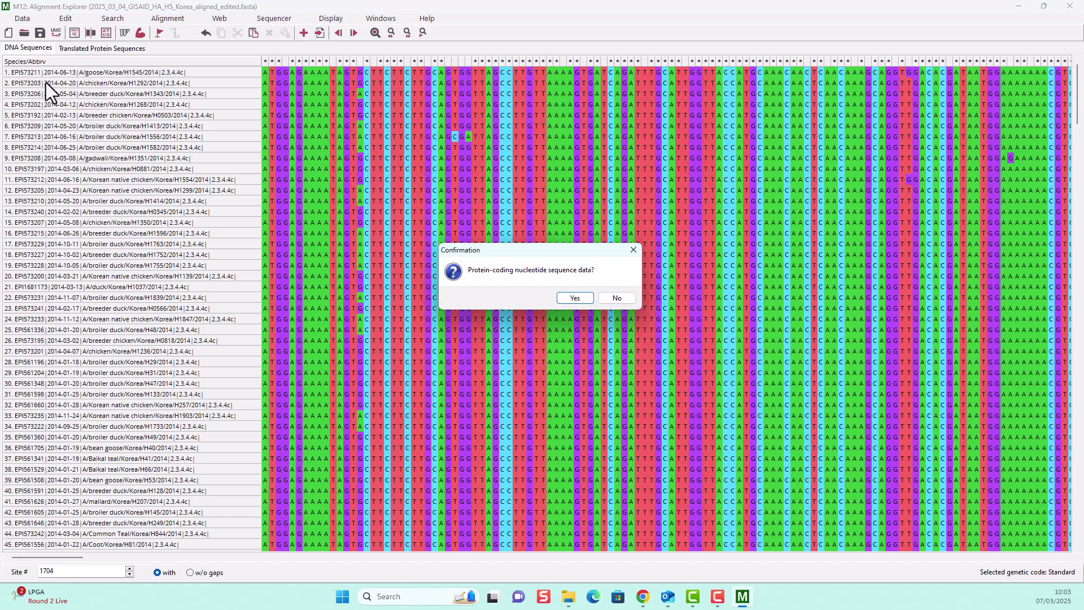
left_click(580, 299)
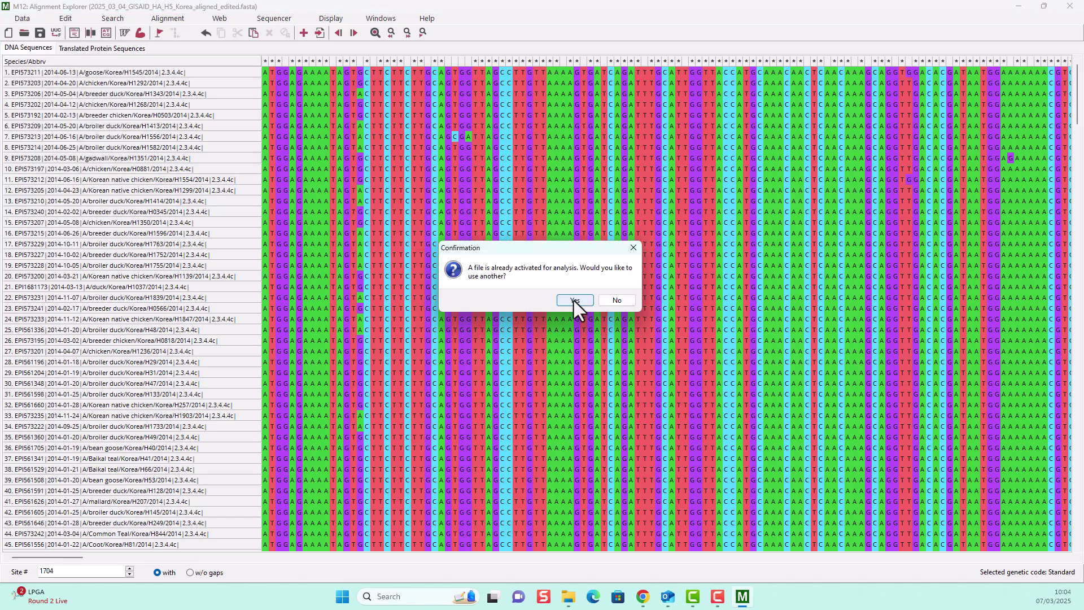
left_click(573, 300)
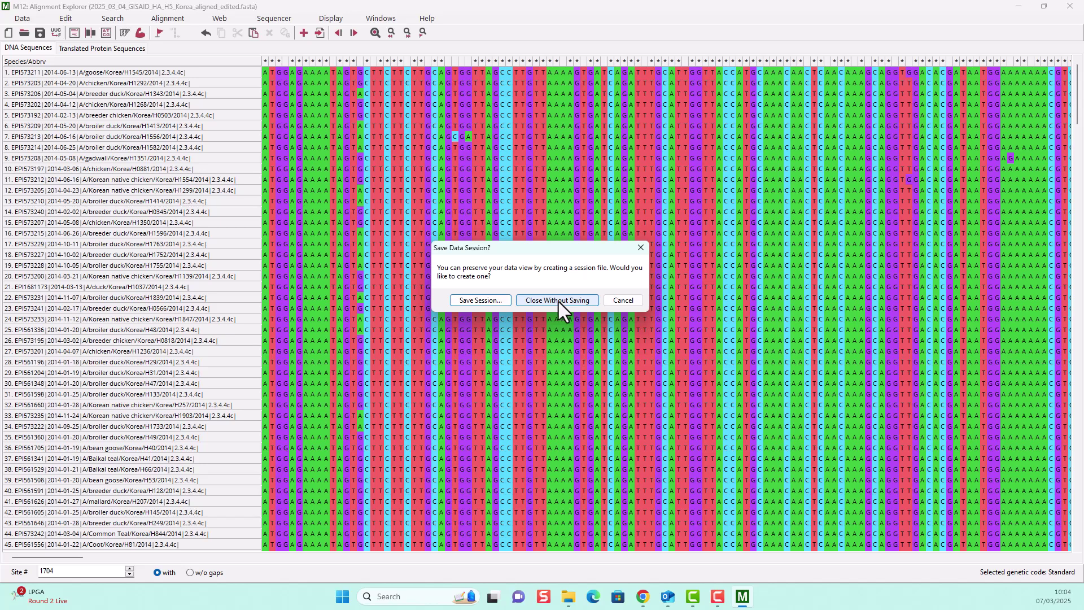
left_click(558, 301)
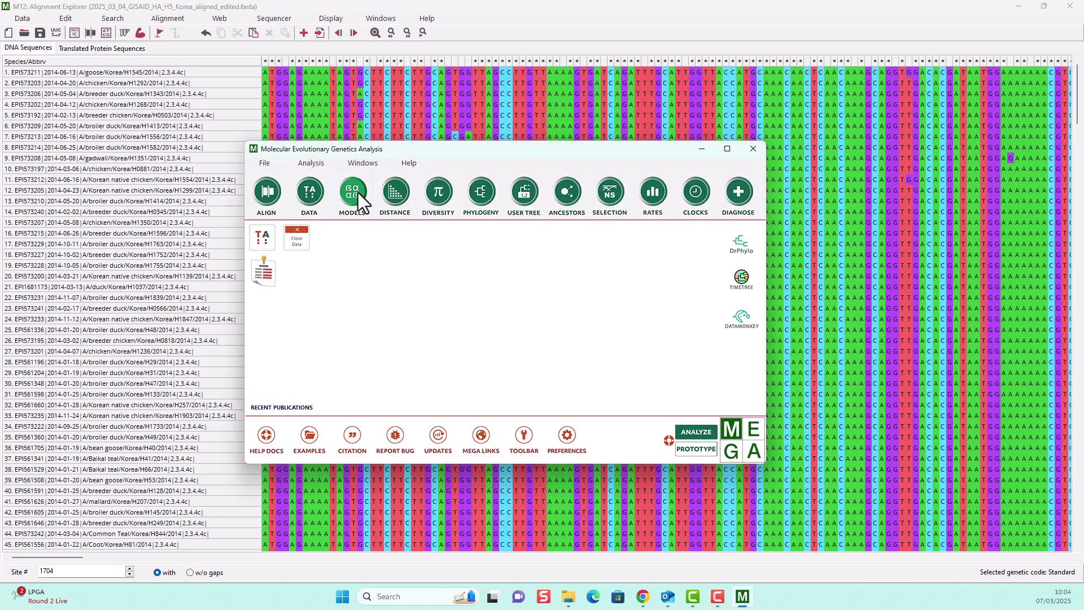
- Run Find Best DNA/Protein Models (ML) with nucleotide substitutions, an automatic neighbor-joining tree and all sites
left_click(358, 192)
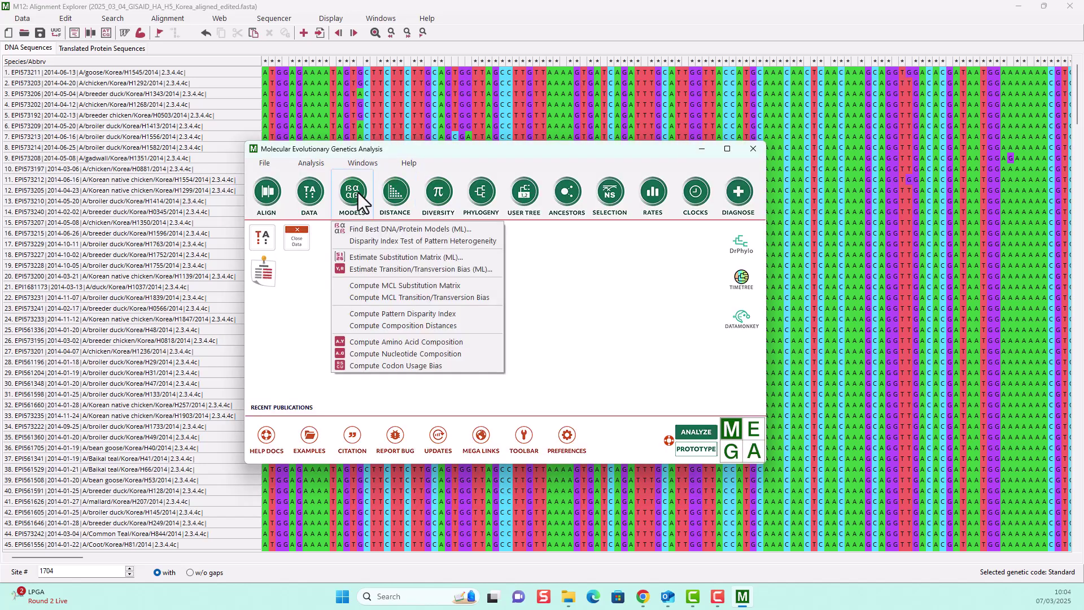
left_click(376, 228)
left_click(578, 338)
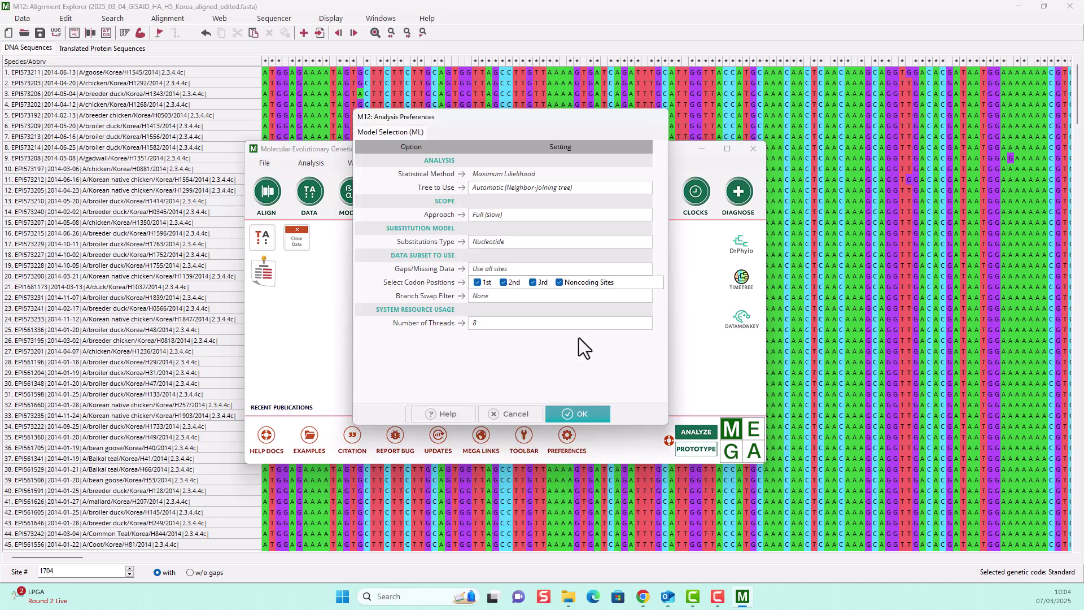
left_click(590, 417)
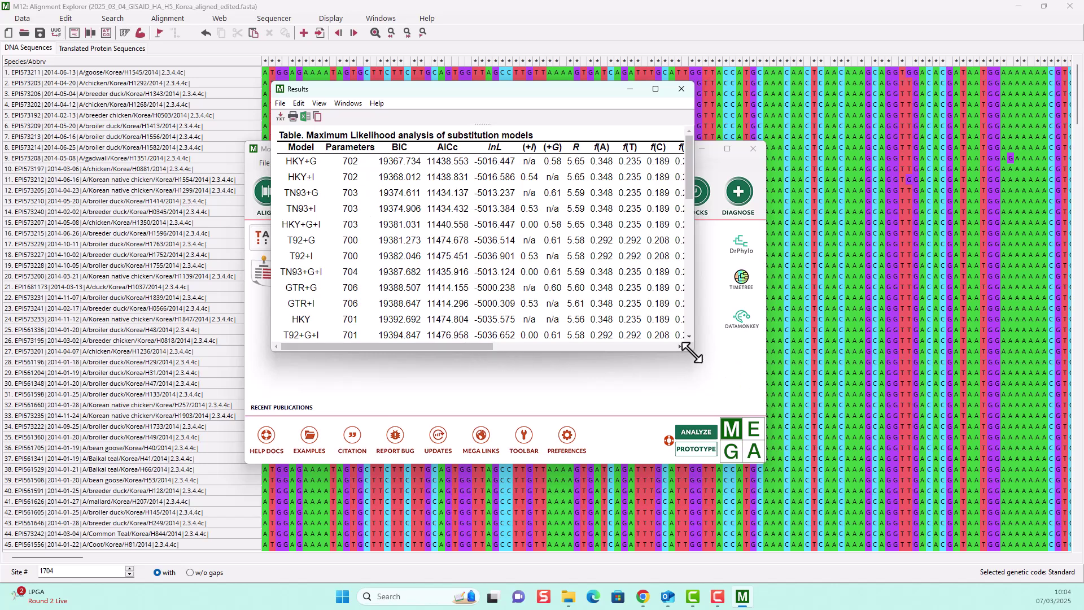
- Enlarge the model results window and save the table to disk as the Excel workbook PhyloAnalysis_model_selection.xlsx in Documents
left_click_drag(692, 354, 943, 502)
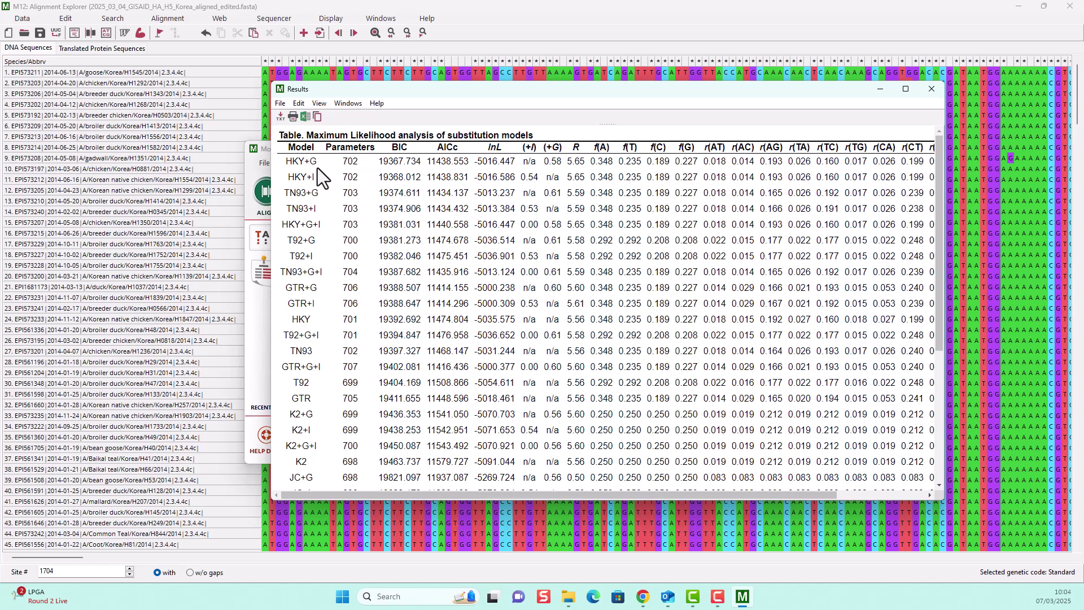
left_click(304, 117)
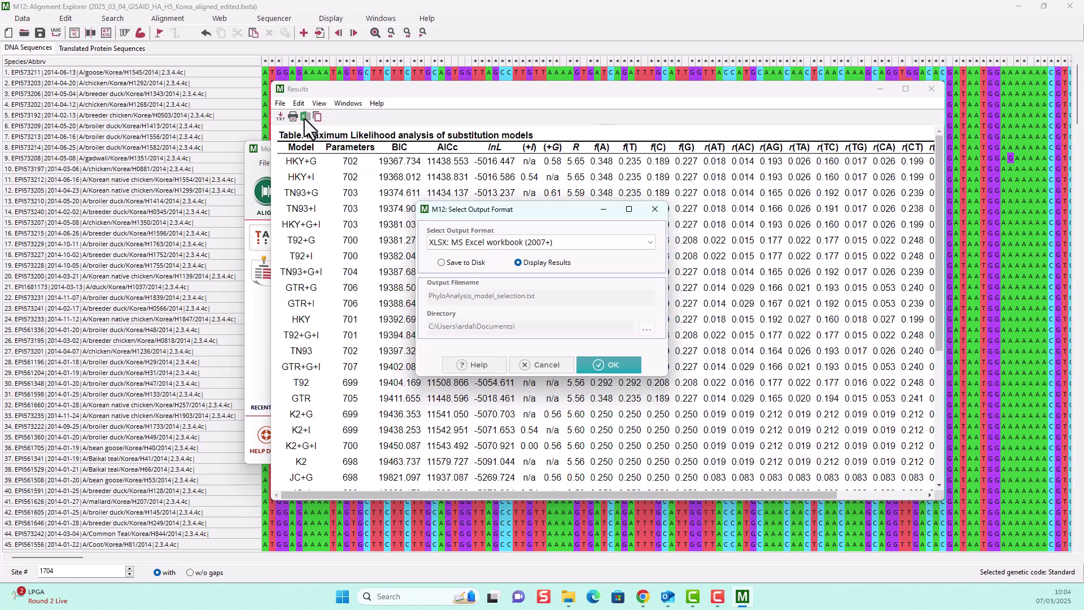
left_click(441, 264)
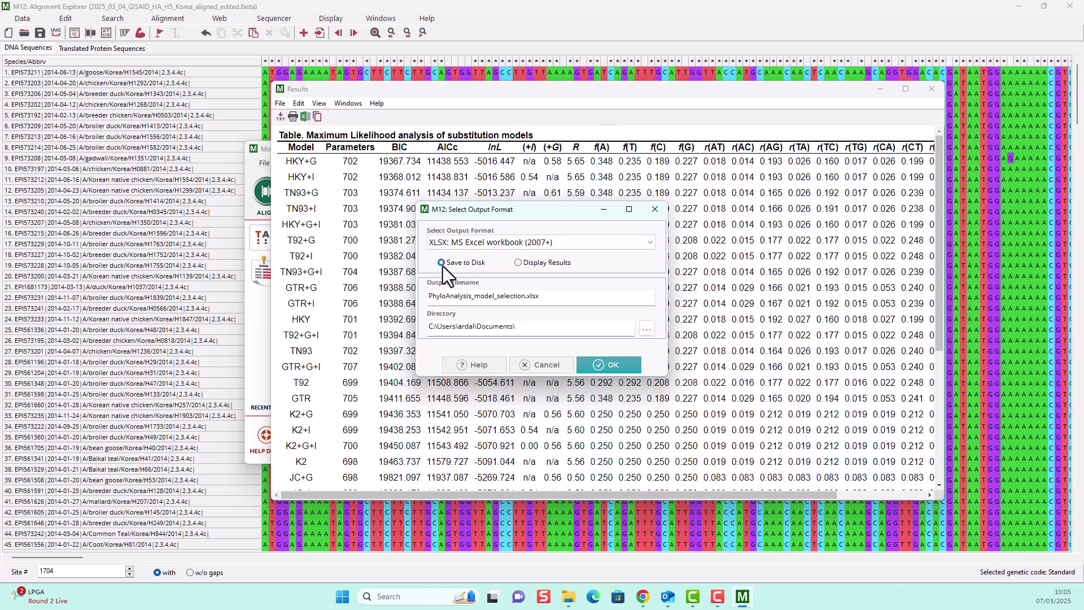
left_click(614, 366)
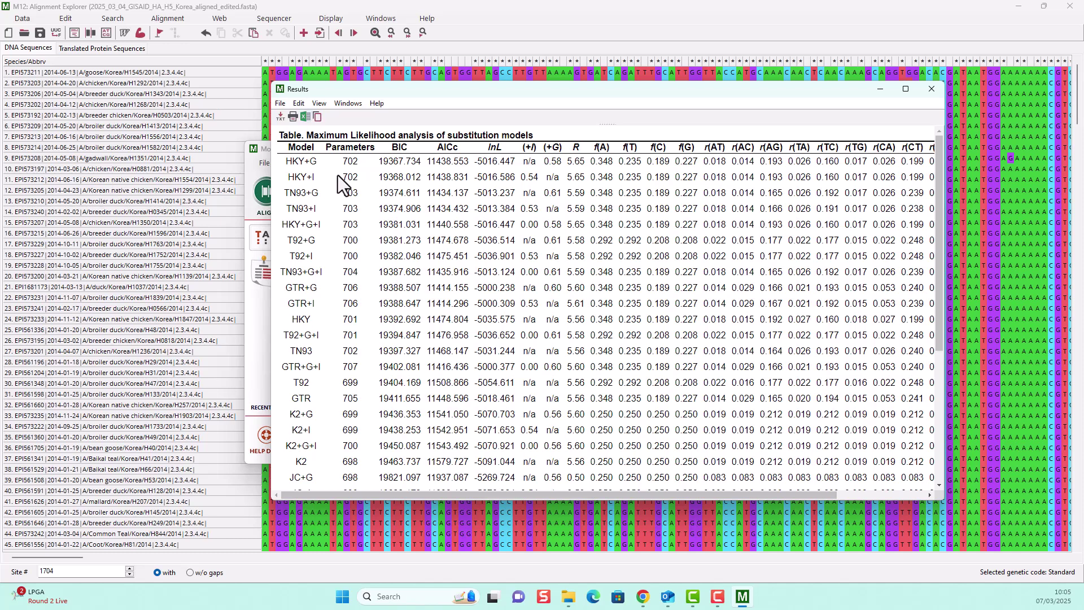
- Close Alignment Explorer, the model results and MEGA without saving the data session
left_click(1069, 6)
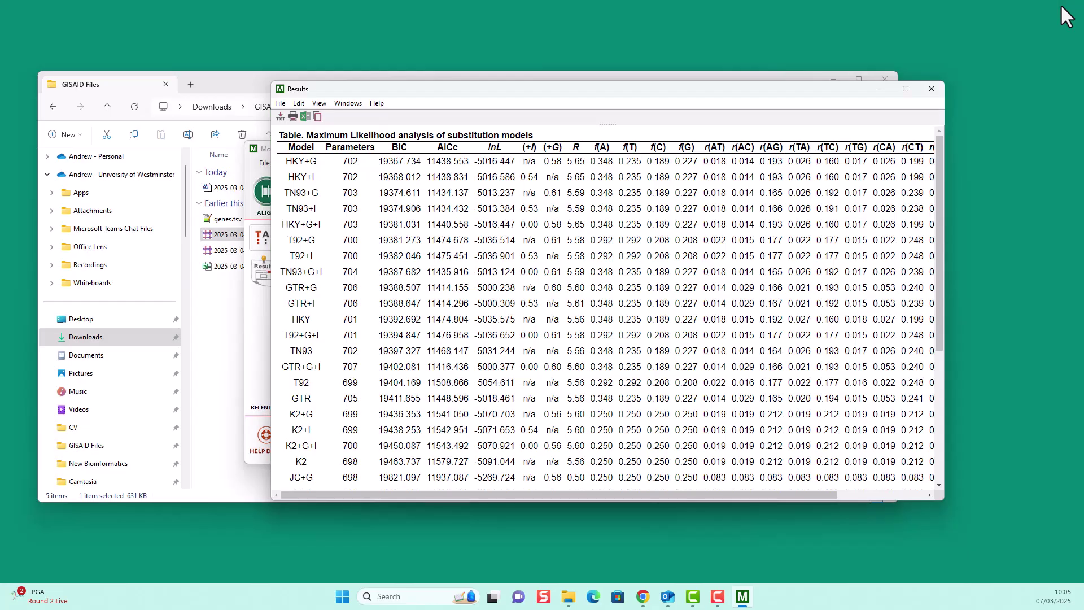
left_click(932, 89)
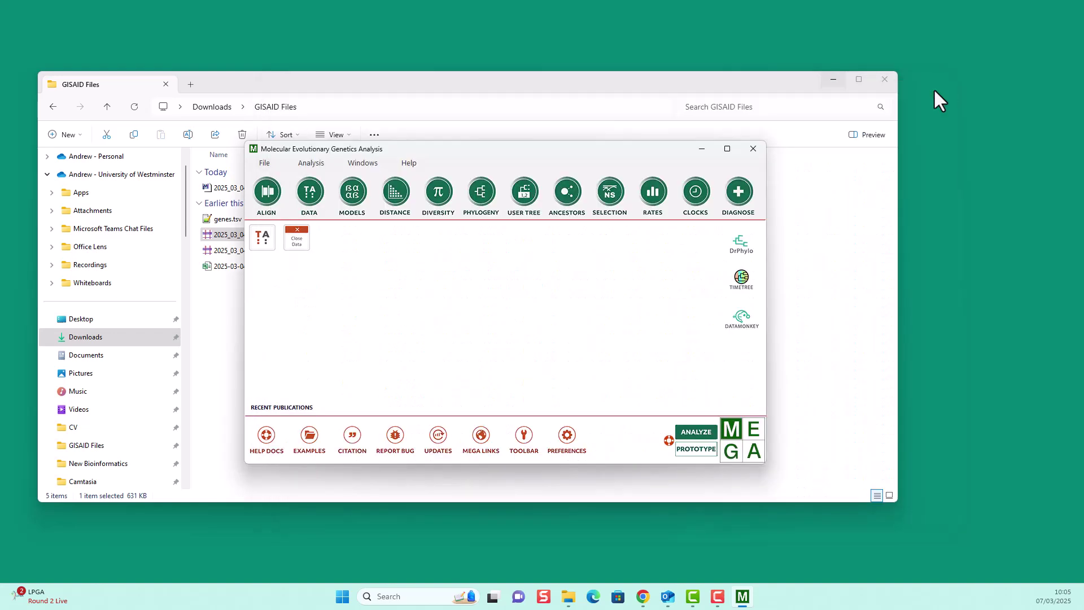
left_click(753, 149)
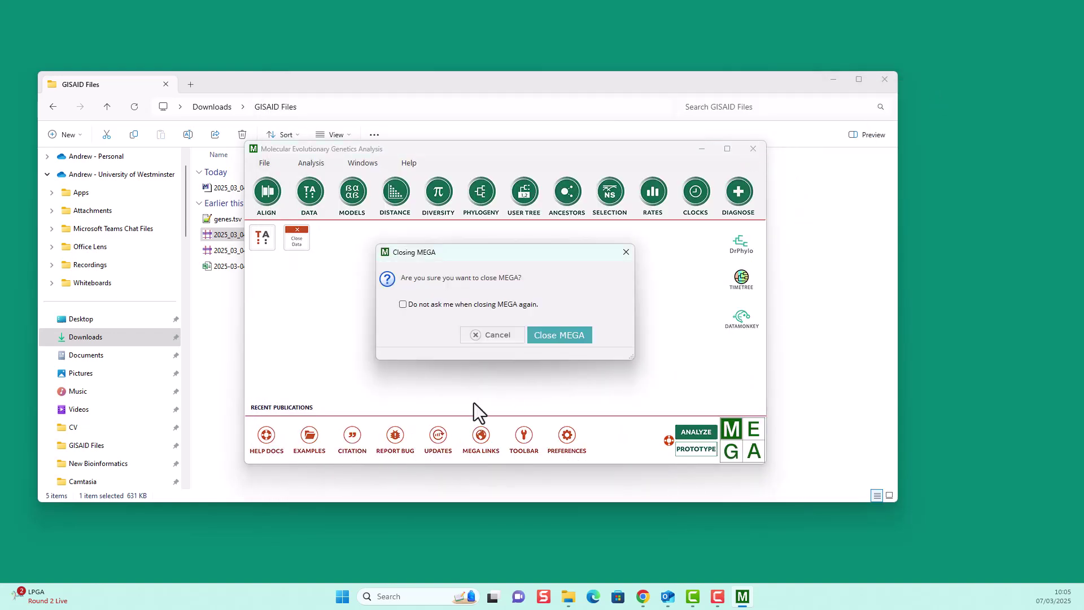
left_click(578, 335)
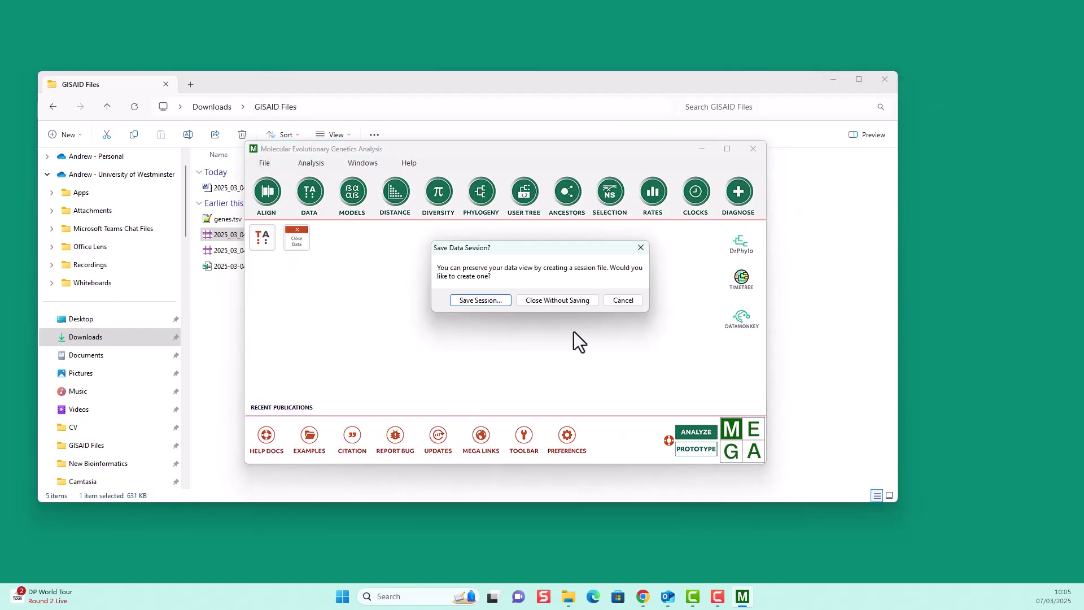
left_click(562, 302)
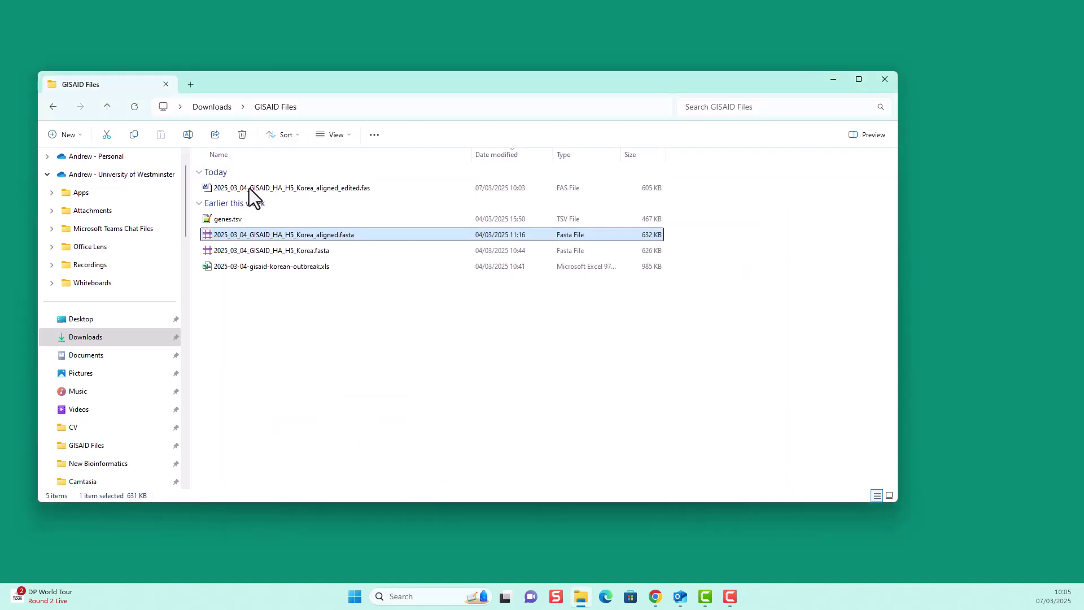
- Launch BEAUti.exe from the Beast Two folder in Downloads and bring its window fully into view
left_click(97, 340)
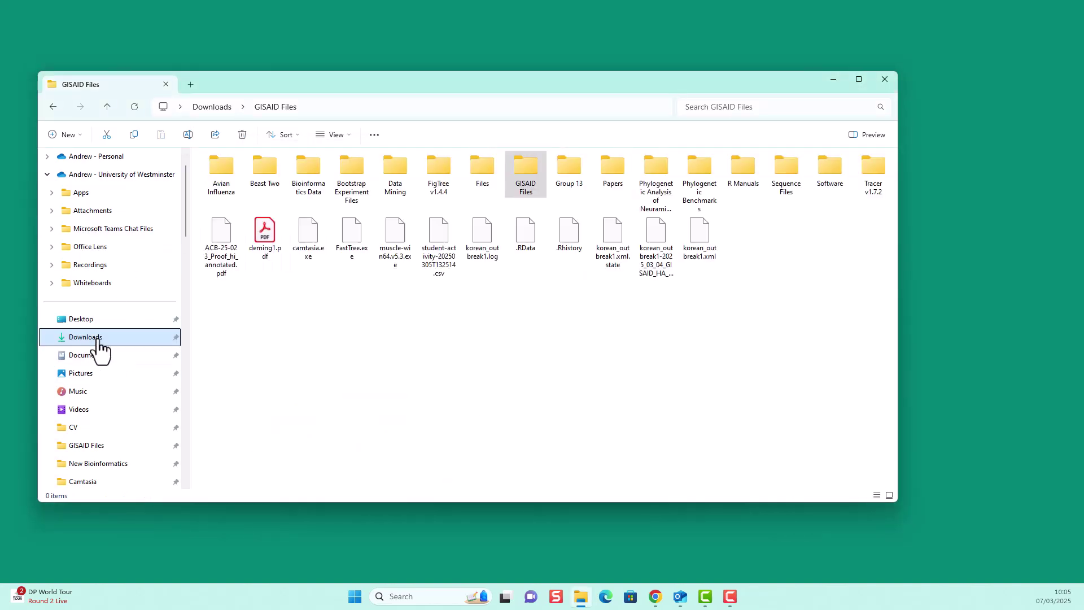
double_click(264, 172)
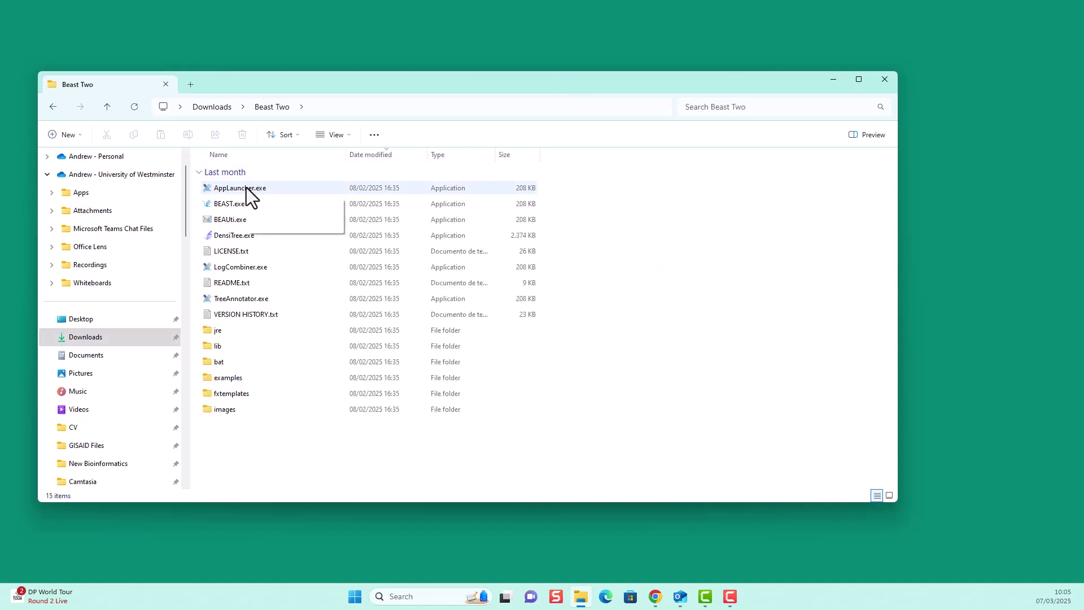
left_click(228, 223)
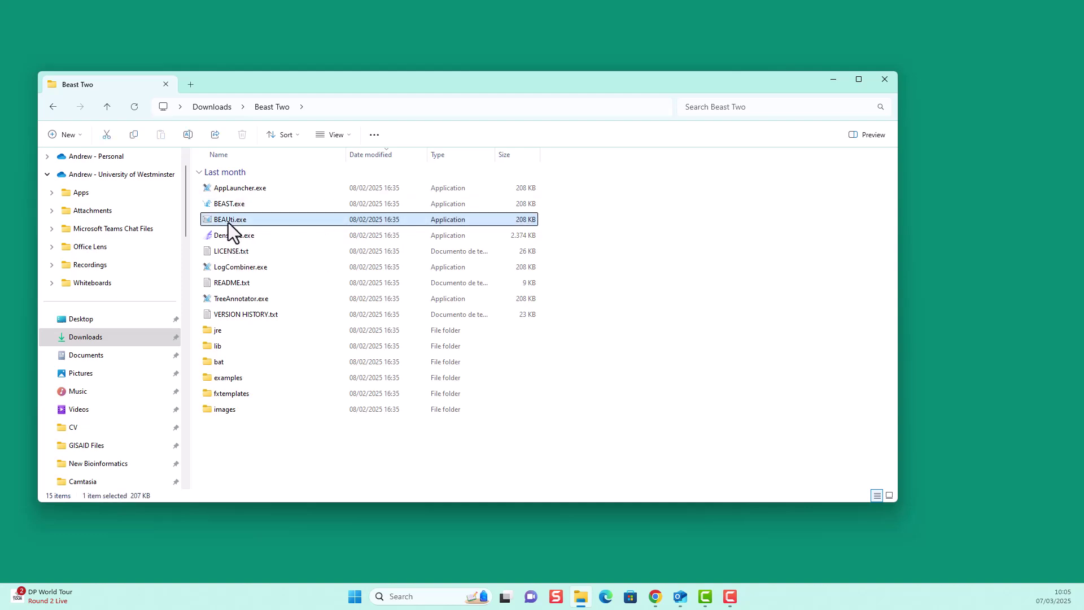
double_click(228, 222)
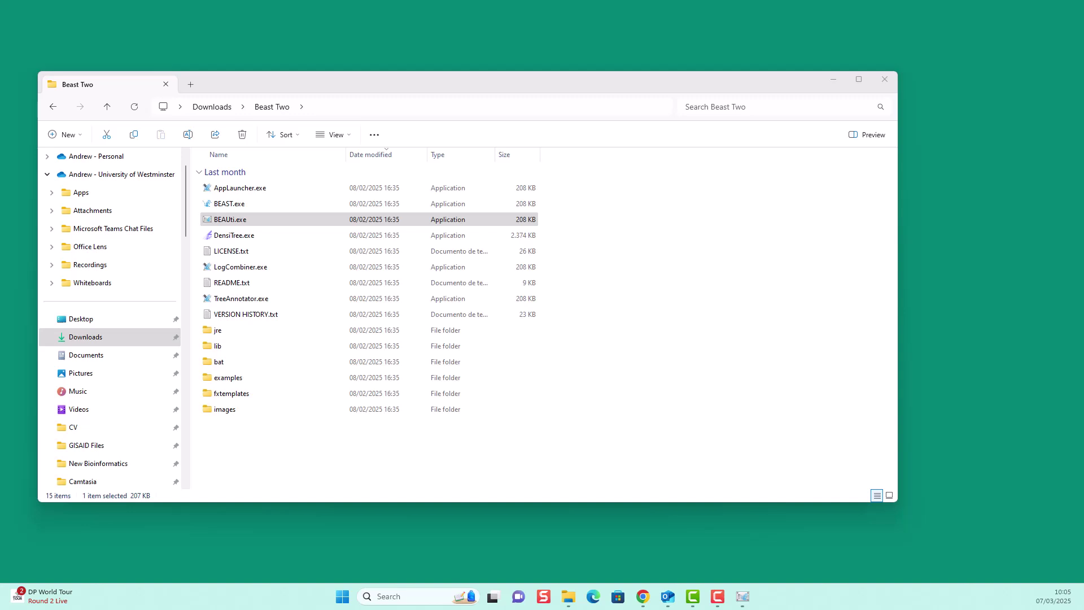
left_click_drag(0, 45, 570, 49)
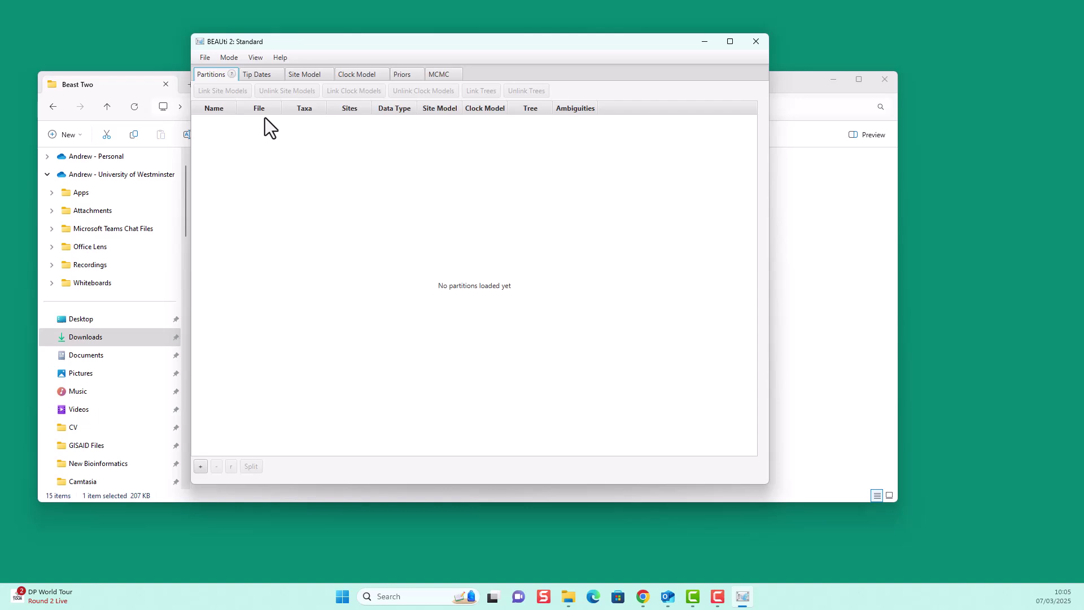
- Import the alignment 2025_03_04_GISAID_HA_H5_Korea_aligned_edited.fas from Downloads > GISAID Files as nucleotide data
left_click(205, 57)
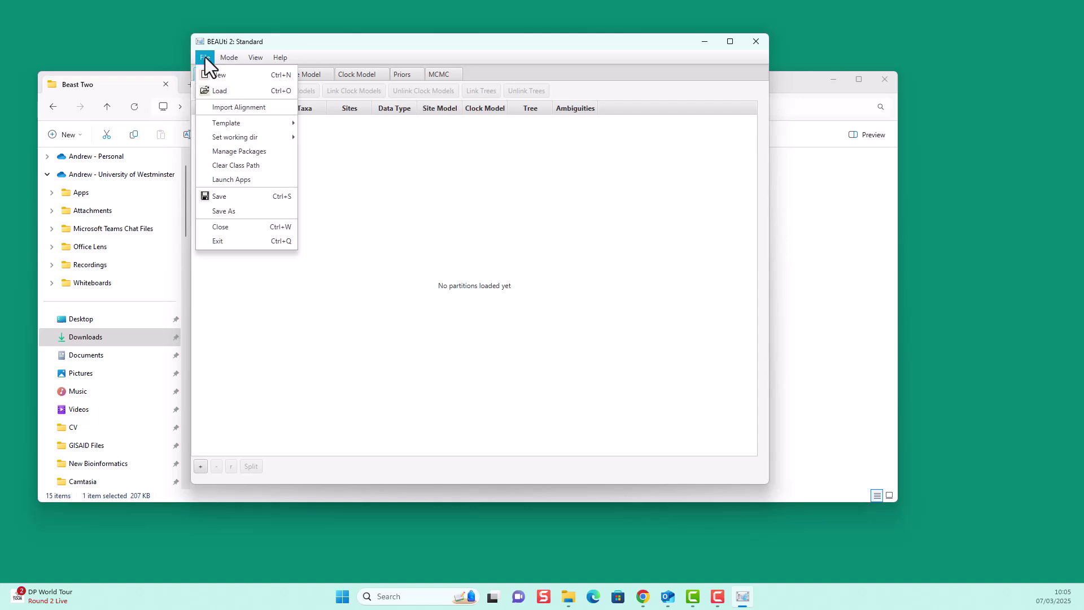
left_click(233, 111)
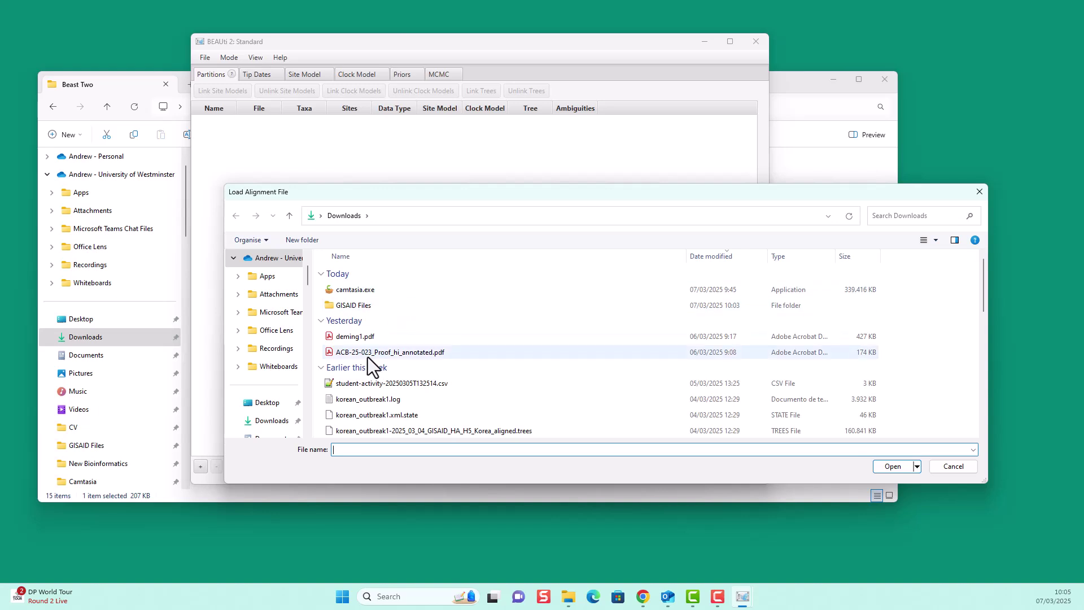
left_click(370, 307)
double_click(370, 307)
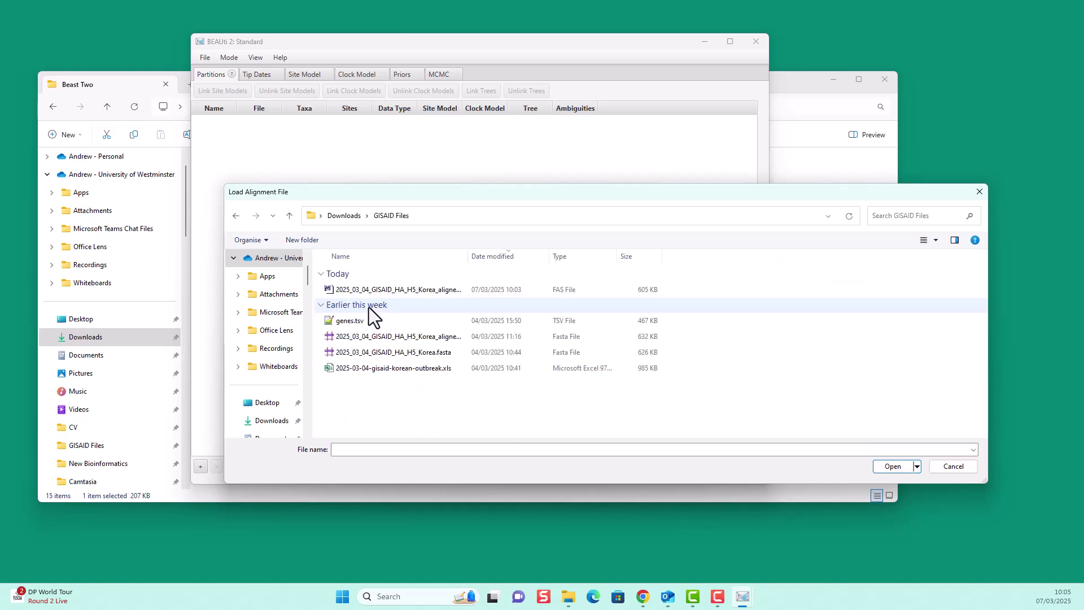
left_click(433, 291)
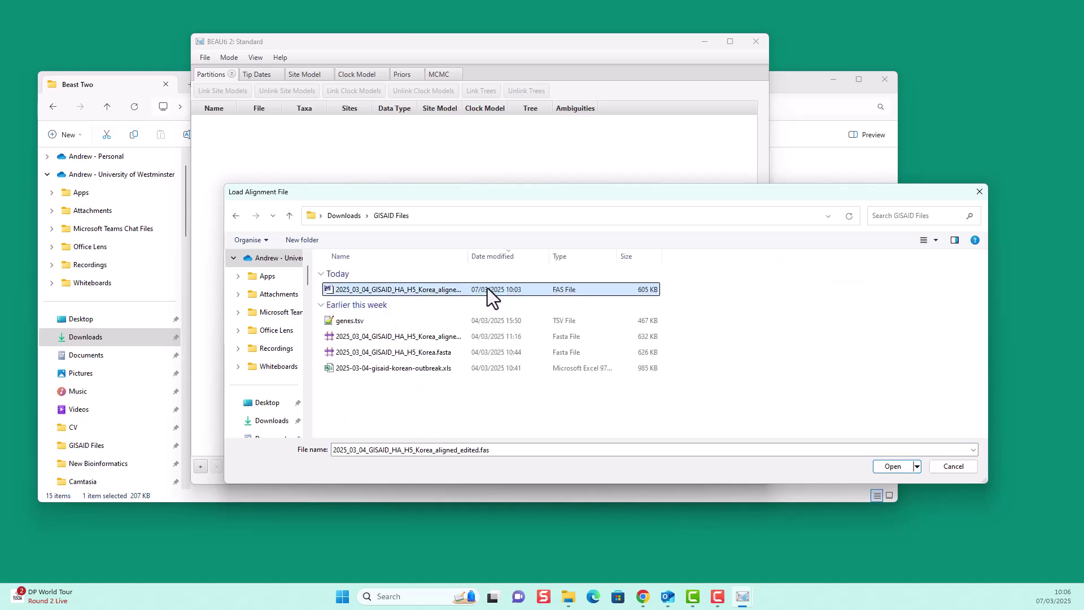
left_click_drag(468, 257, 552, 257)
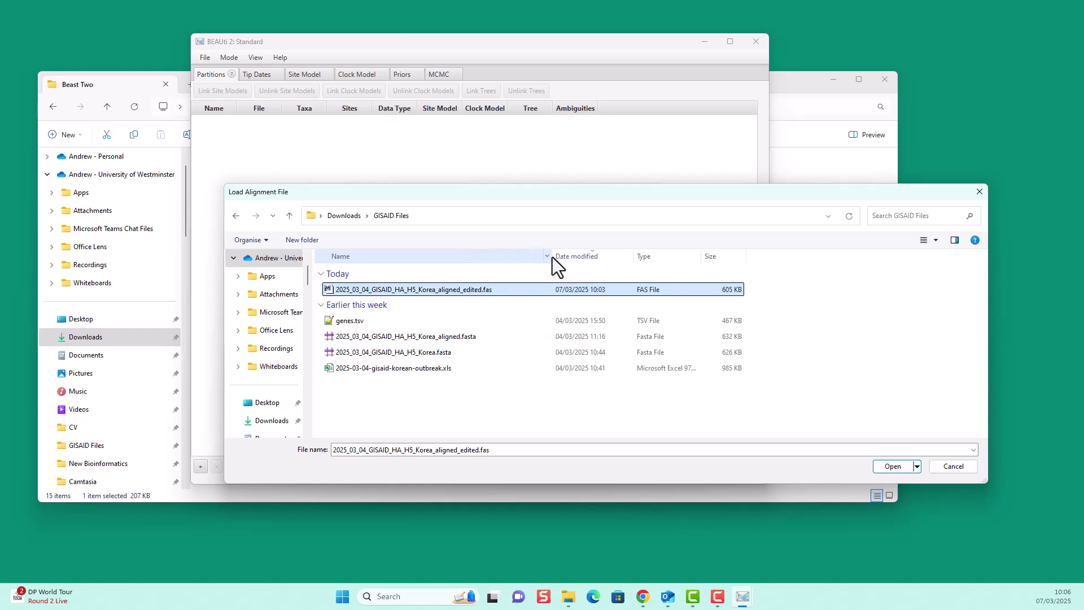
left_click(898, 466)
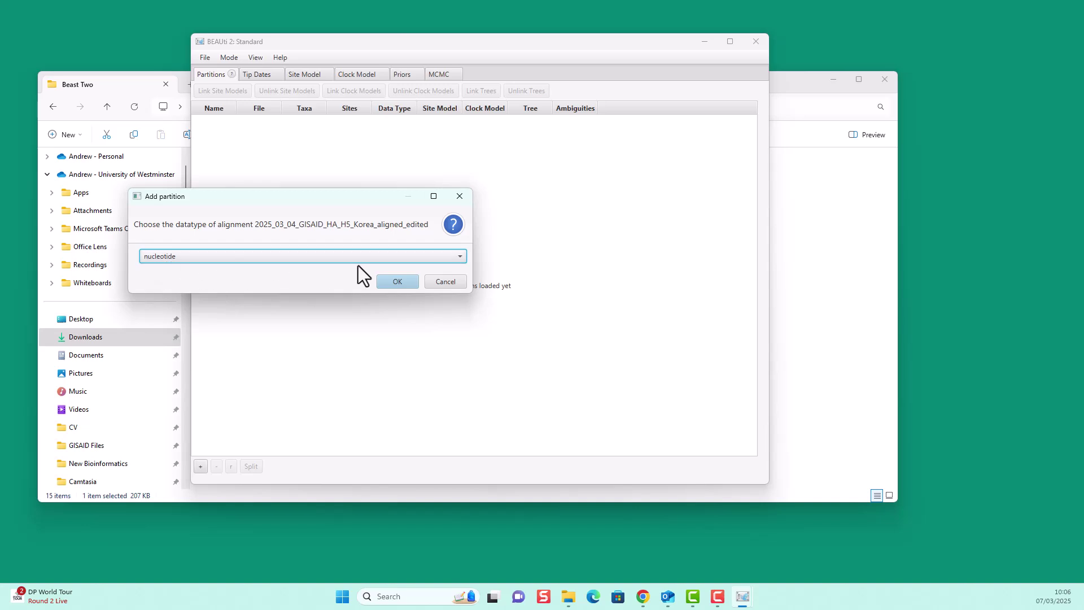
left_click(394, 284)
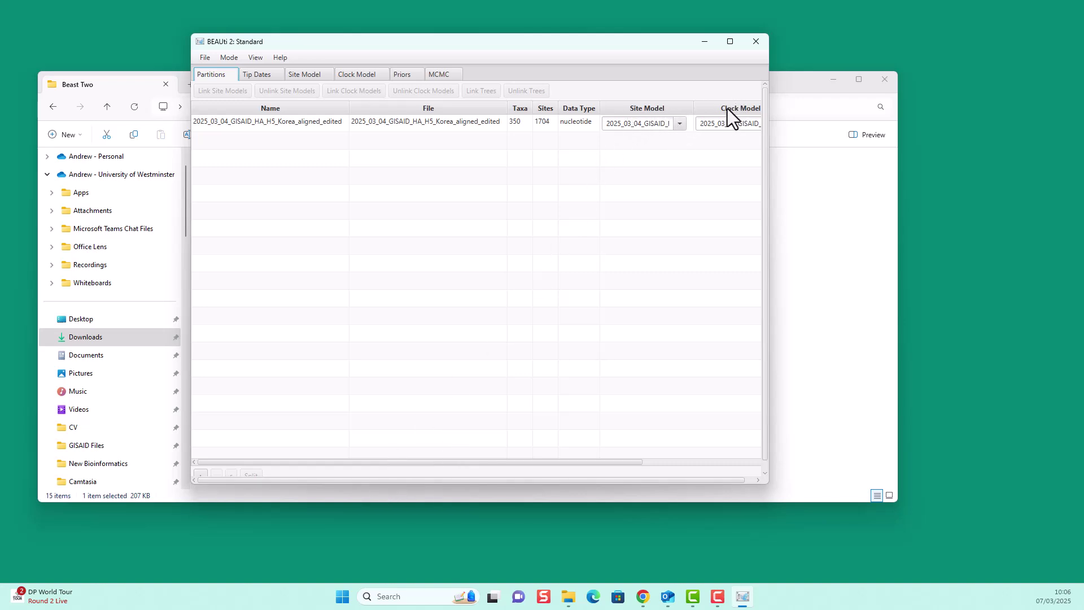
- Enable tip dates for the alignment and set the numeric date unit to day
left_click(256, 75)
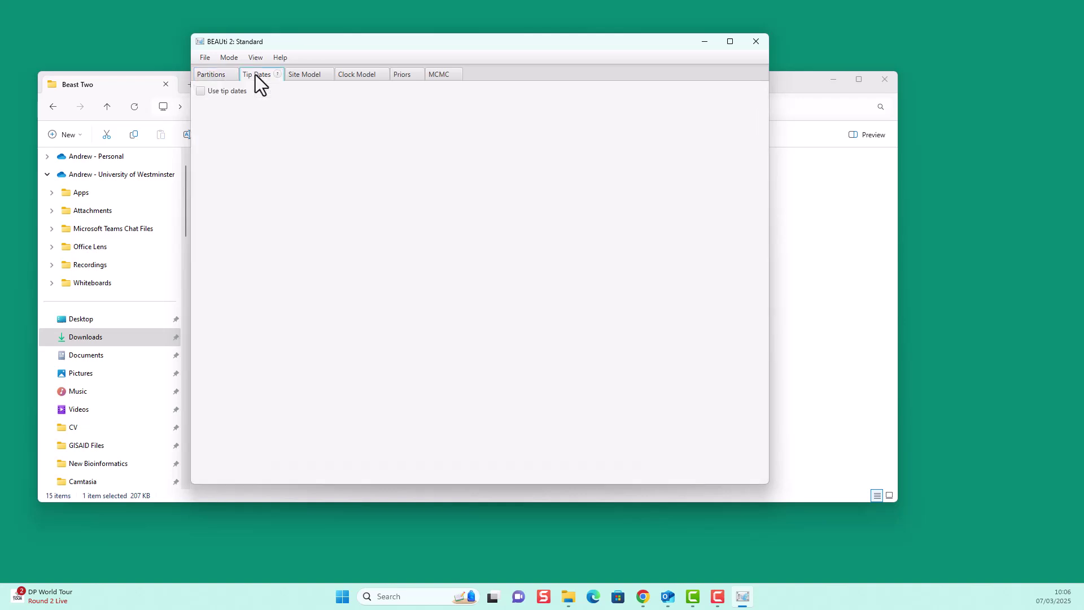
left_click(201, 91)
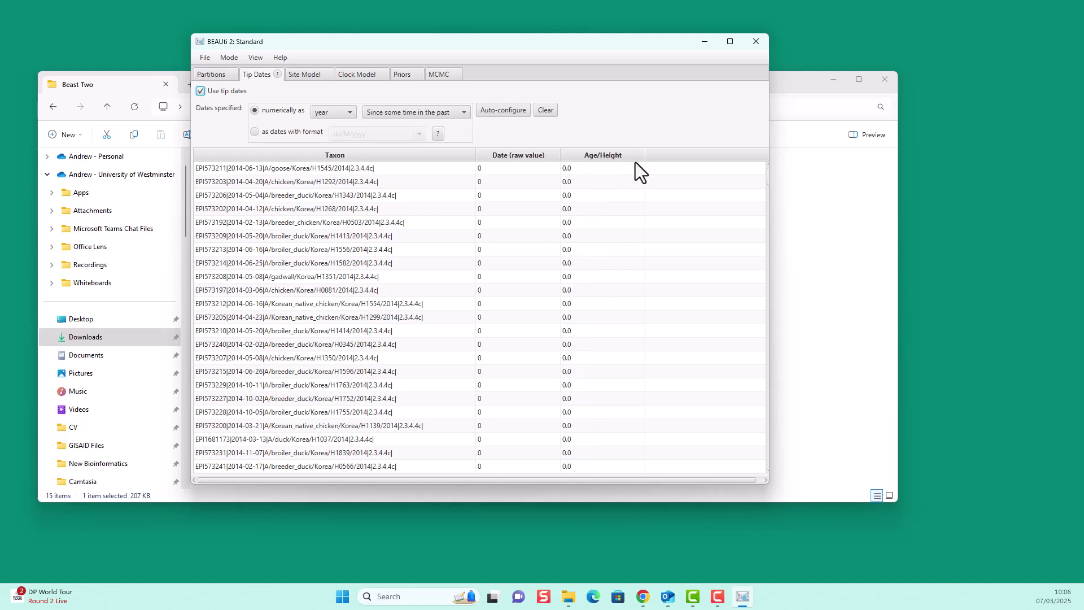
left_click(347, 114)
left_click(347, 114)
left_click(347, 113)
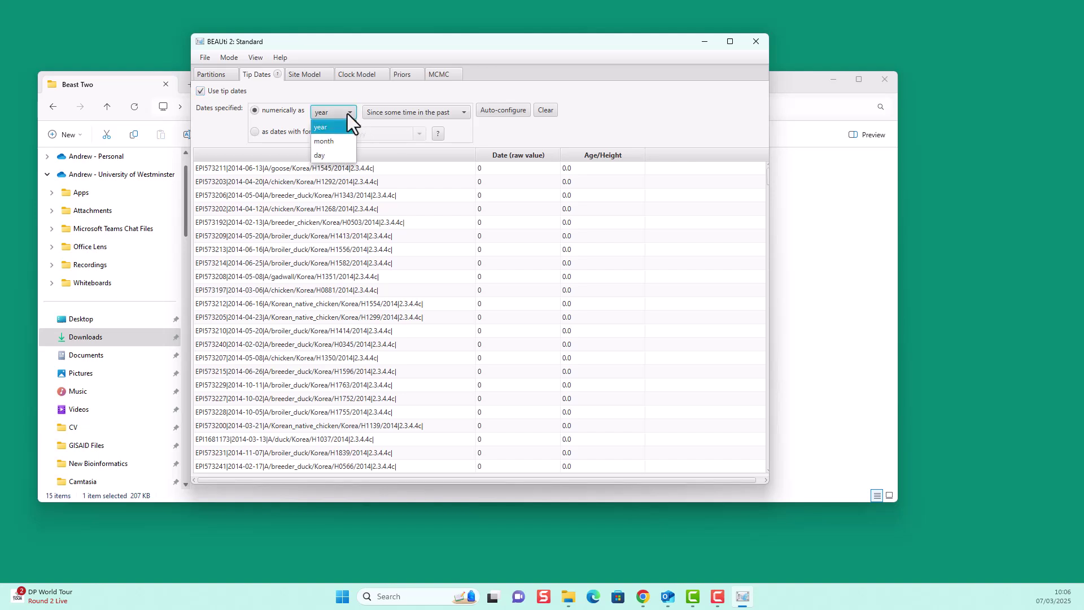
left_click(330, 154)
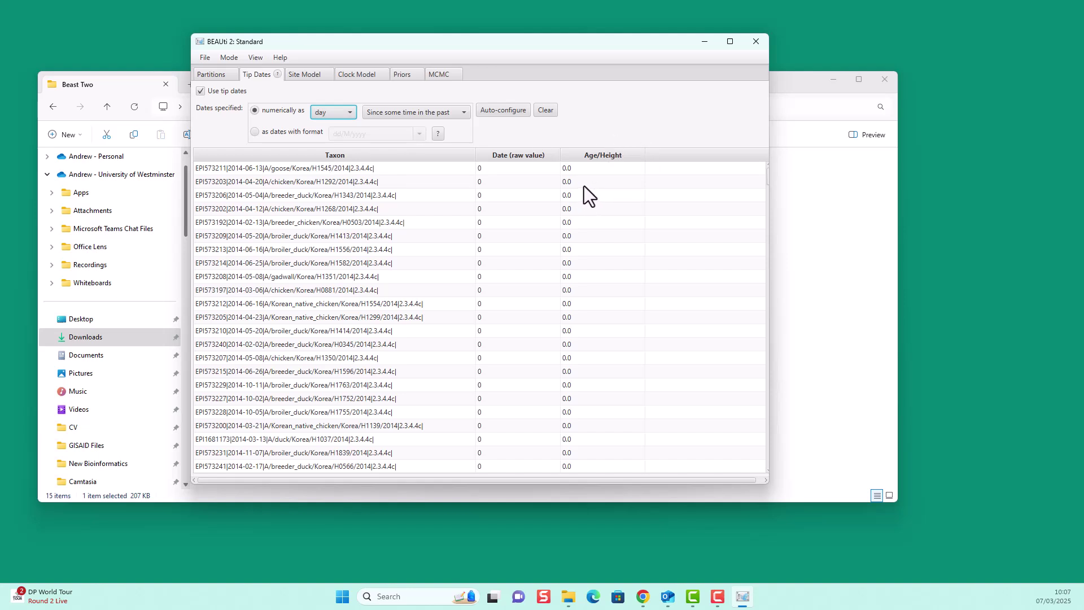
- Auto-configure the tip dates by splitting the taxon names on the | character and taking group 2
left_click(498, 113)
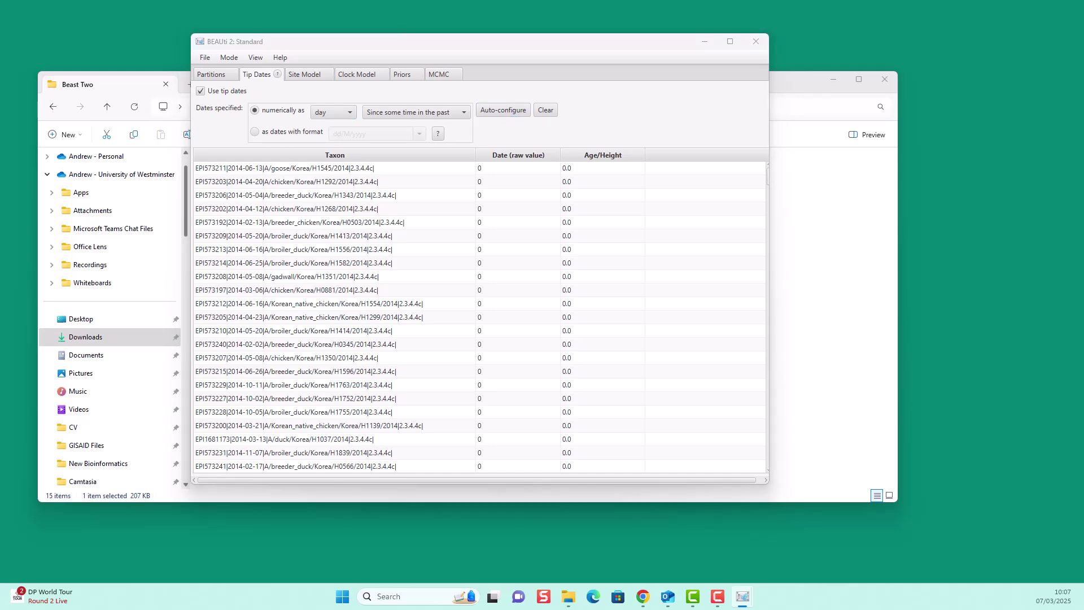
left_click_drag(704, 73, 581, 130)
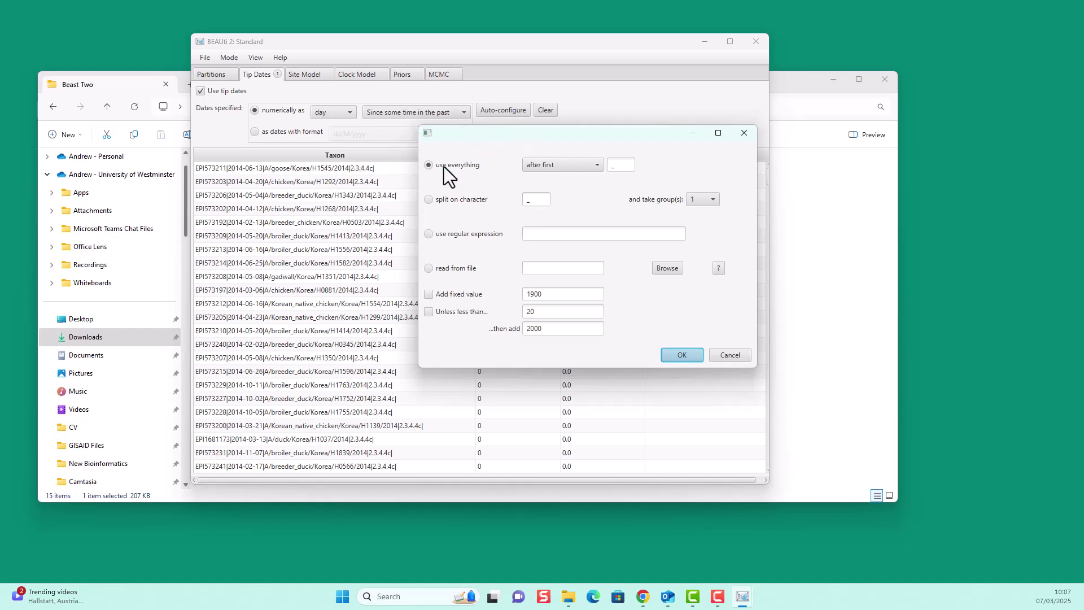
left_click(428, 199)
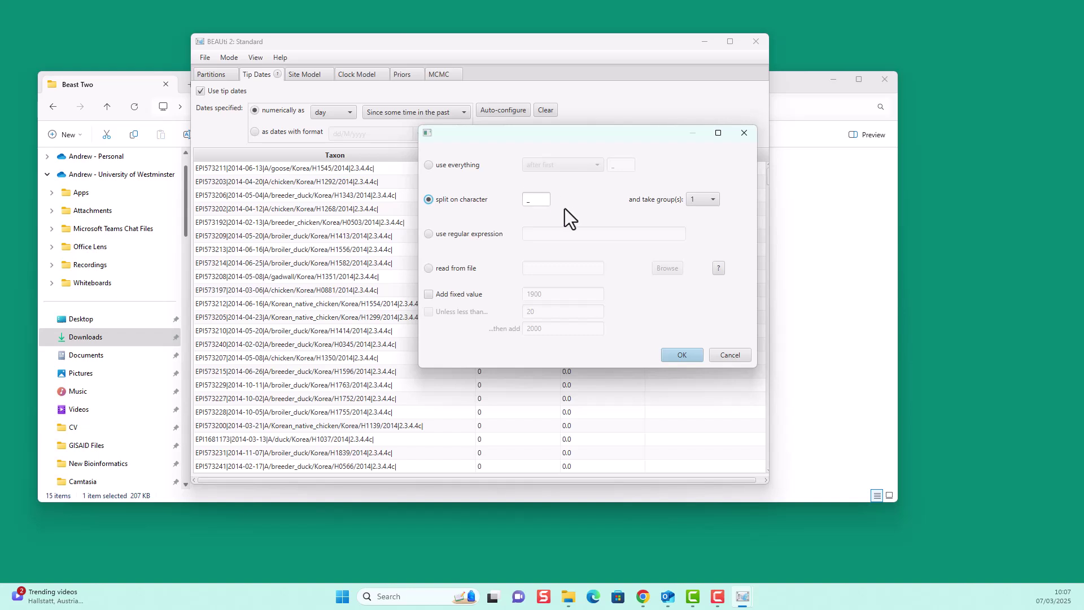
left_click(536, 198)
key("BackSpace")
left_click(712, 200)
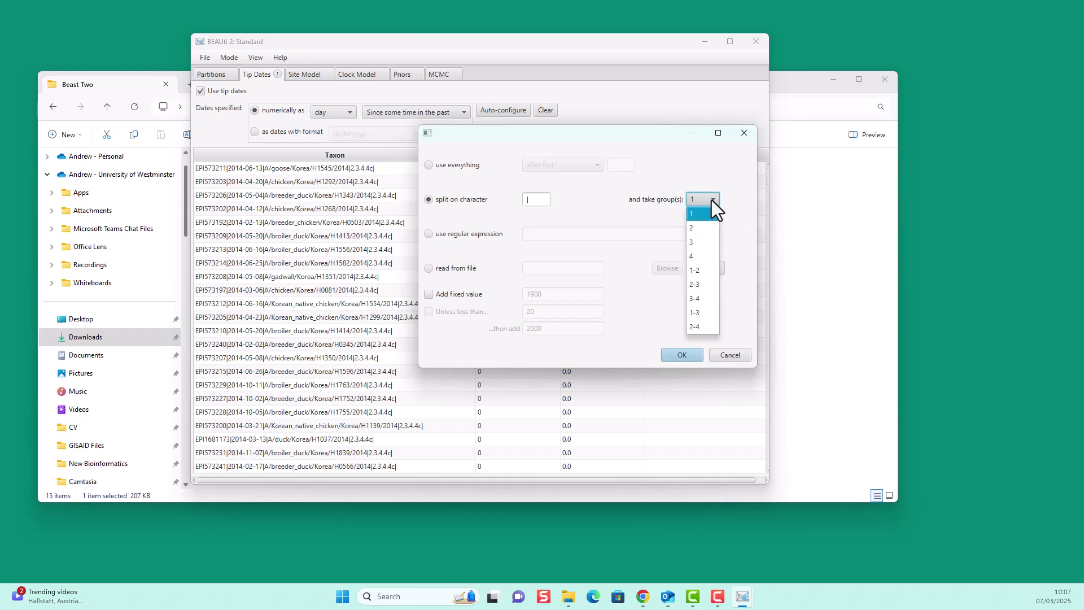
left_click(699, 228)
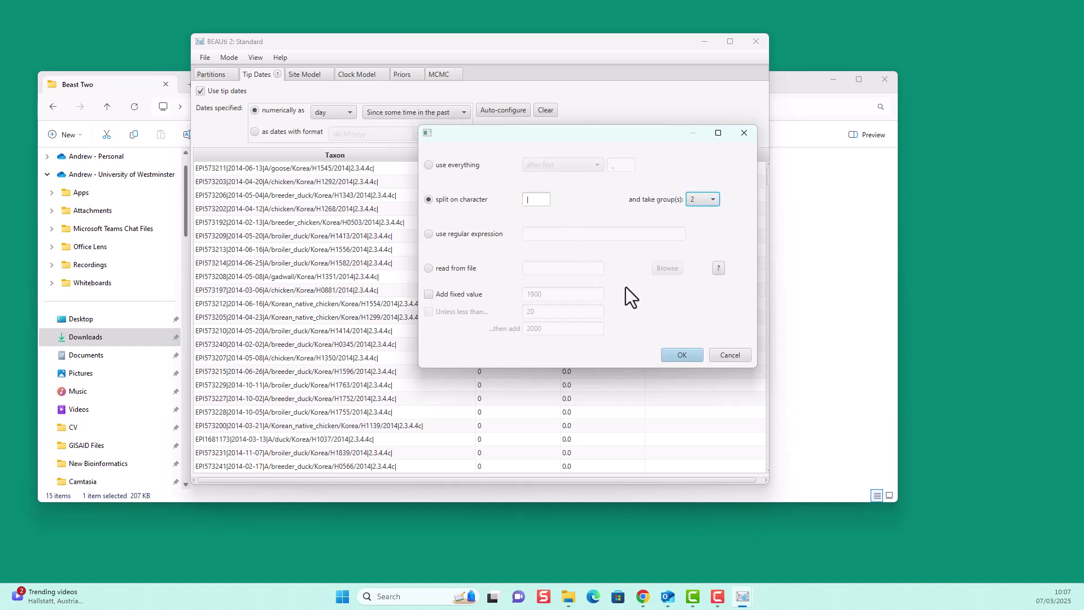
left_click(682, 354)
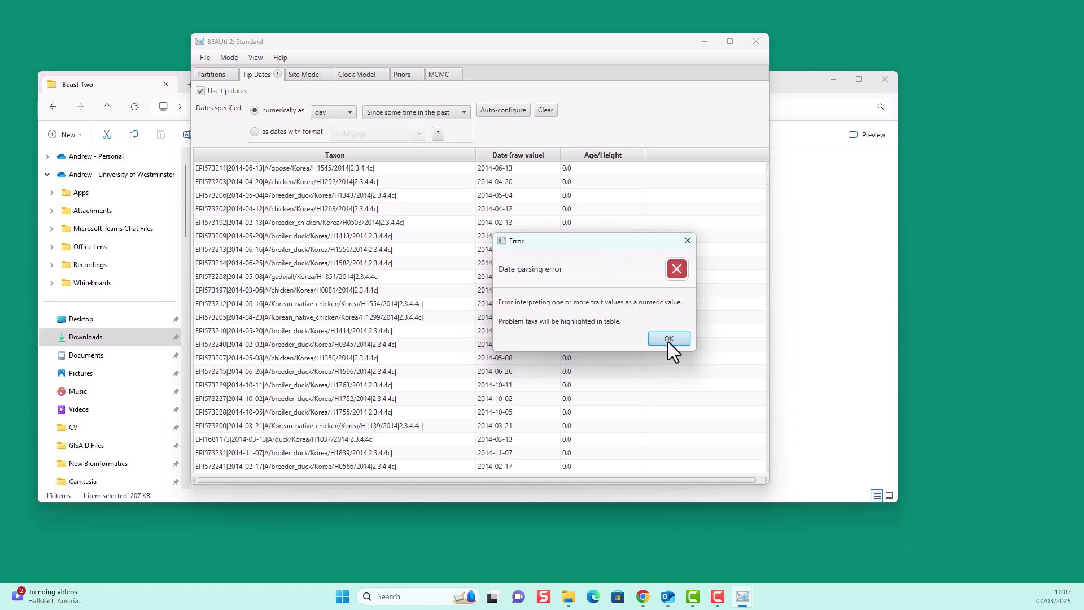
left_click(668, 341)
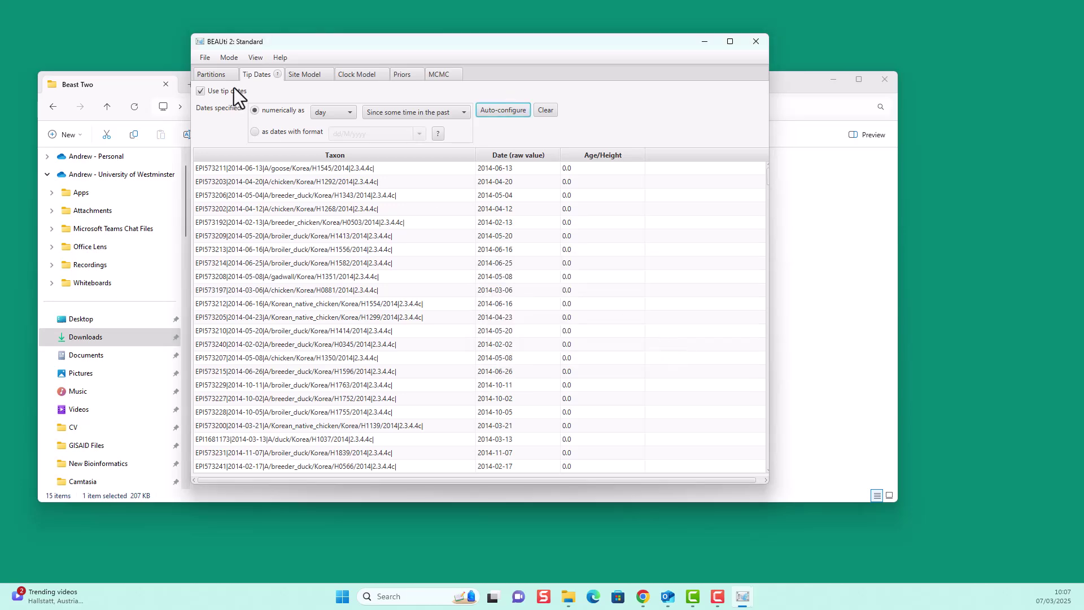
- Specify the tip dates as dates with the format yyyy-M-dd
left_click(503, 111)
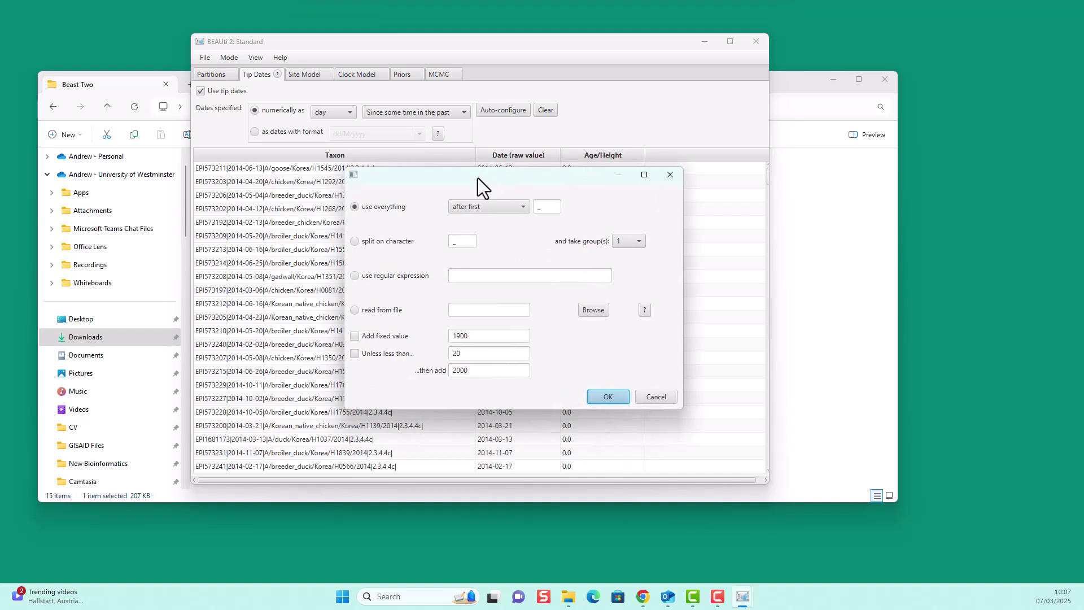
left_click(650, 399)
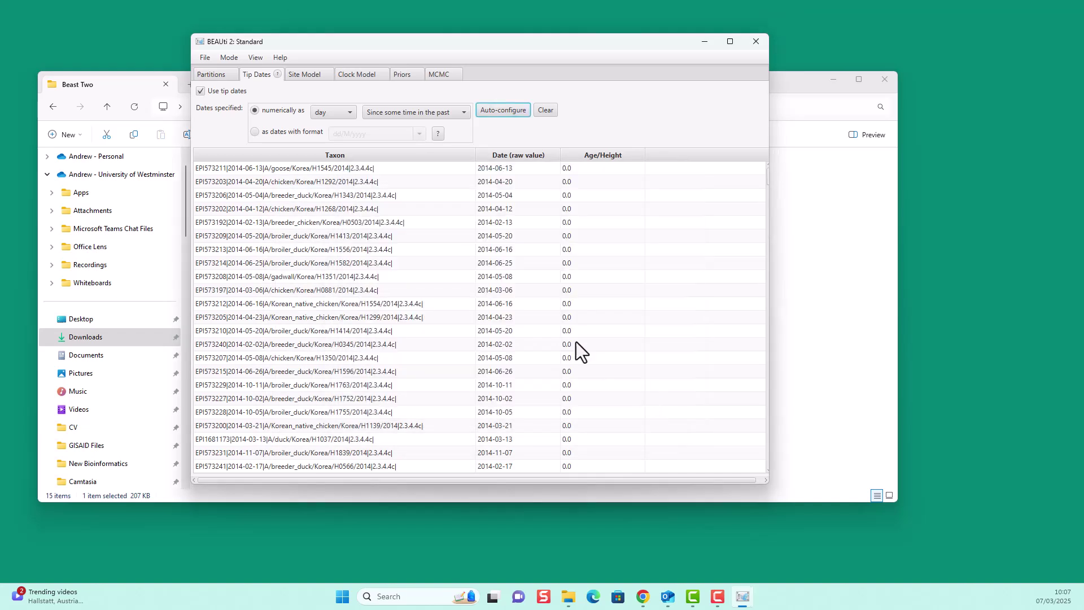
left_click(256, 132)
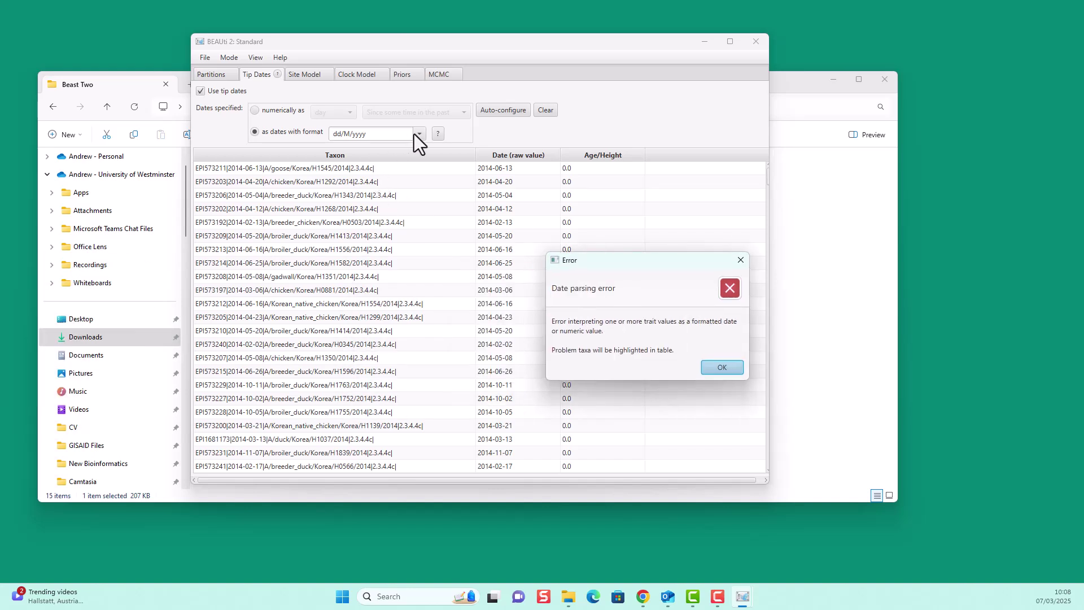
left_click(723, 367)
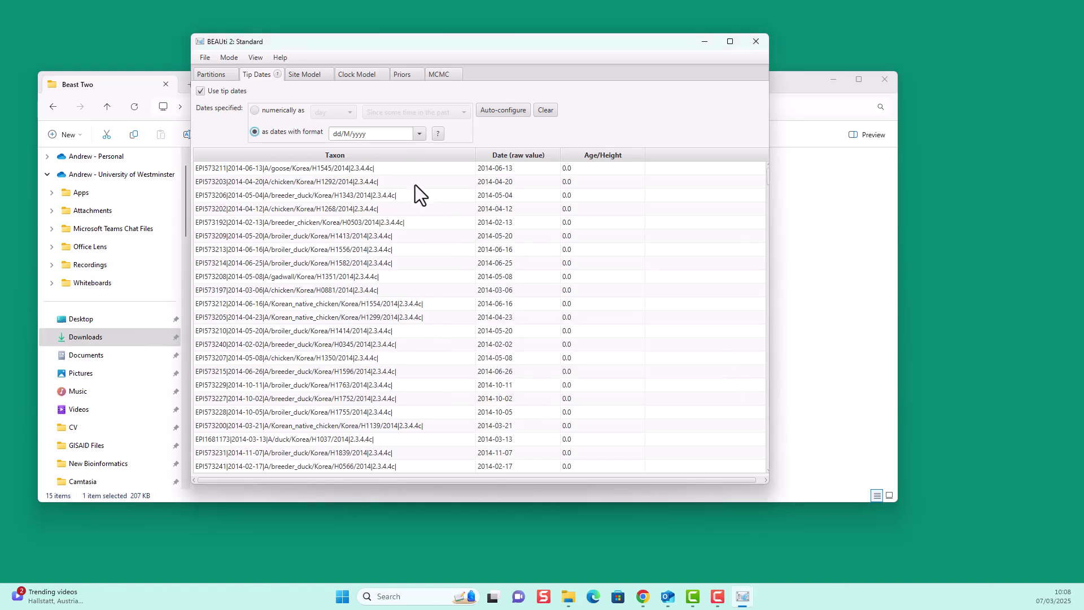
left_click(419, 136)
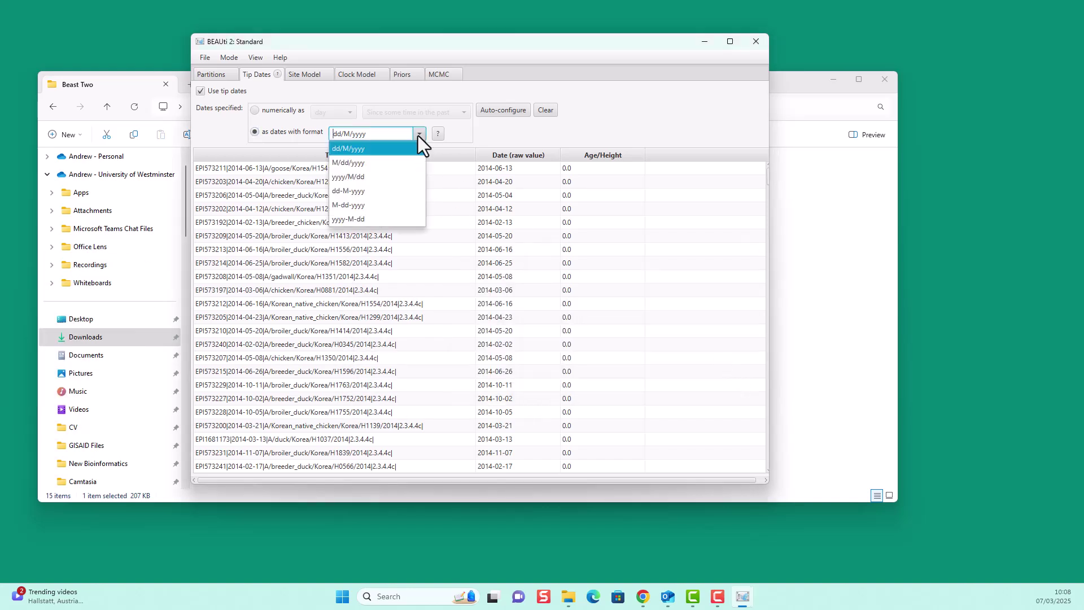
left_click(357, 220)
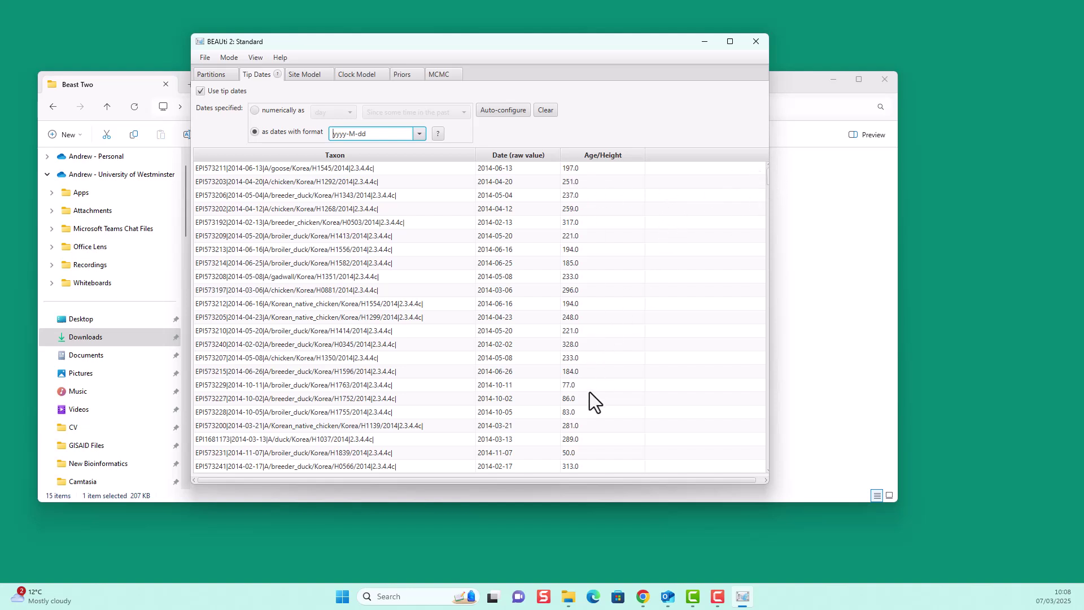
- Examine the raw dates and the Age/Height values down the taxon list, and return to its first entry
scroll(653, 245, "down", 2)
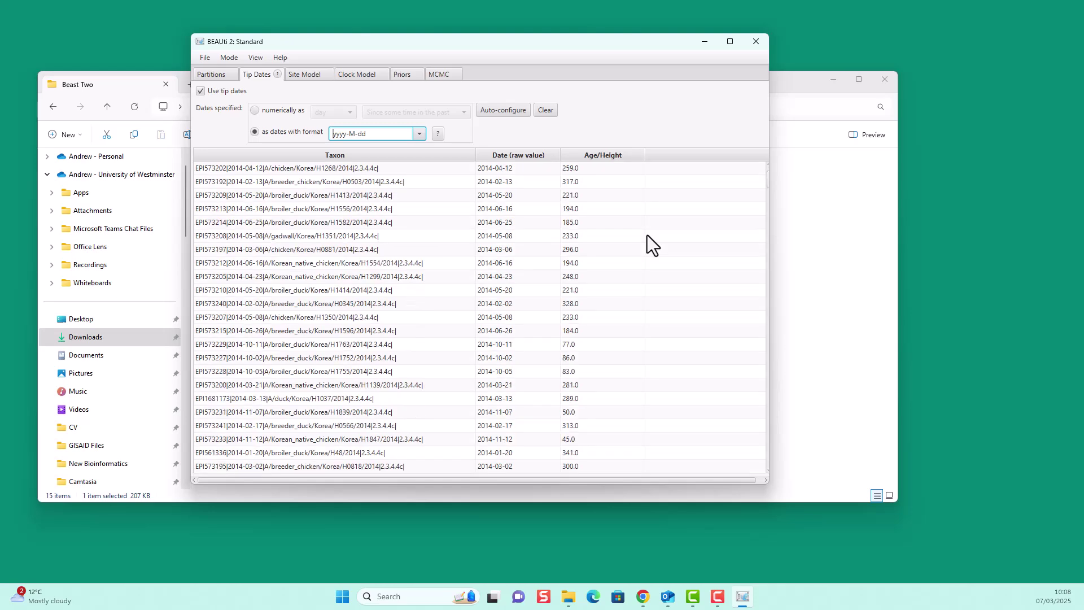
scroll(672, 252, "up", 1)
scroll(734, 277, "down", 2)
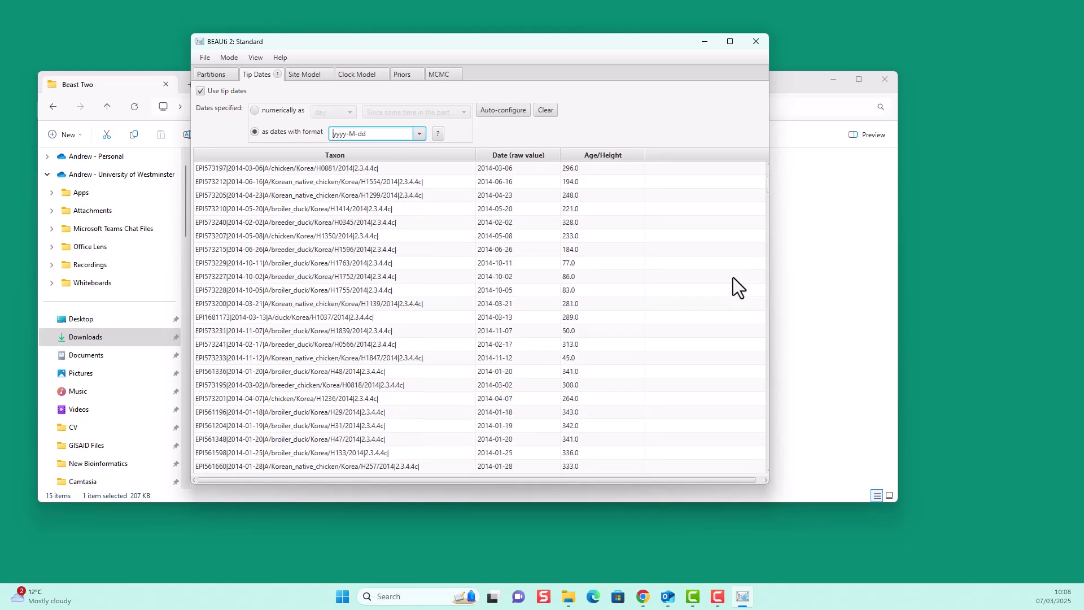
scroll(733, 277, "down", 1)
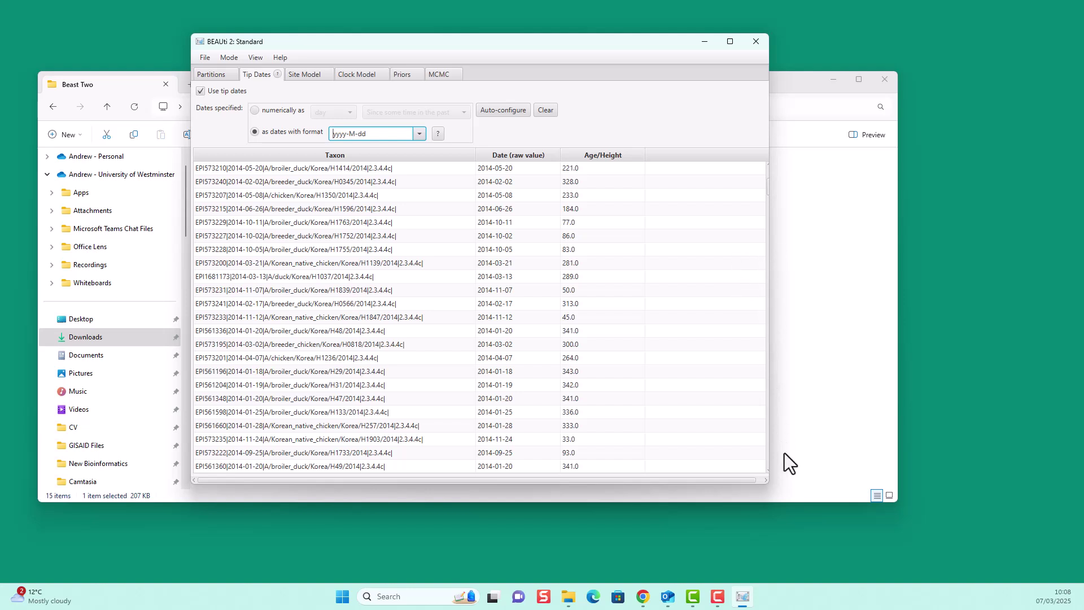
left_click_drag(736, 483, 750, 476)
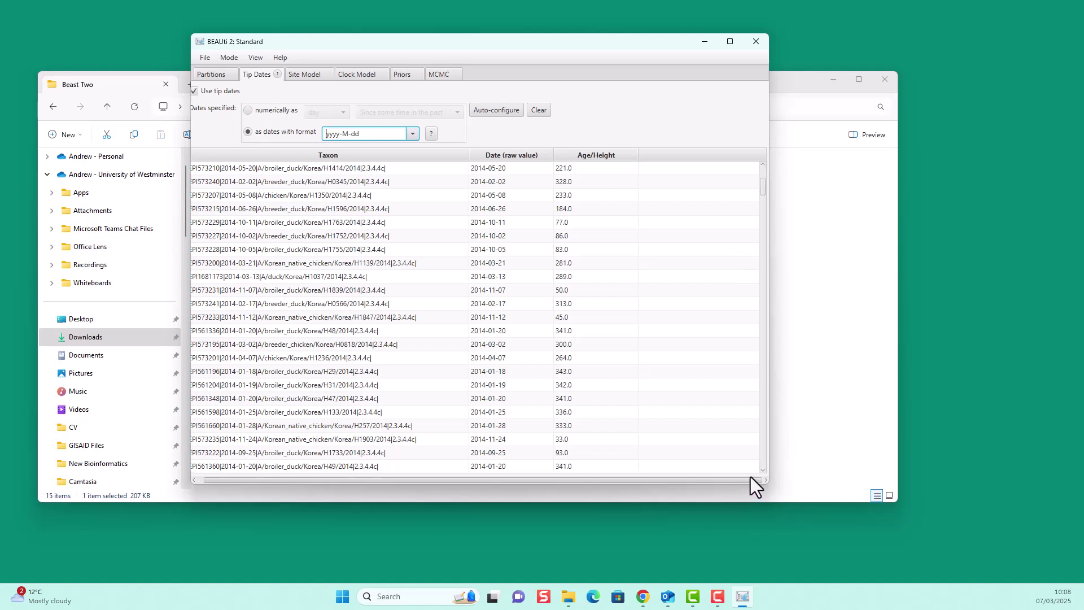
left_click_drag(761, 188, 751, 254)
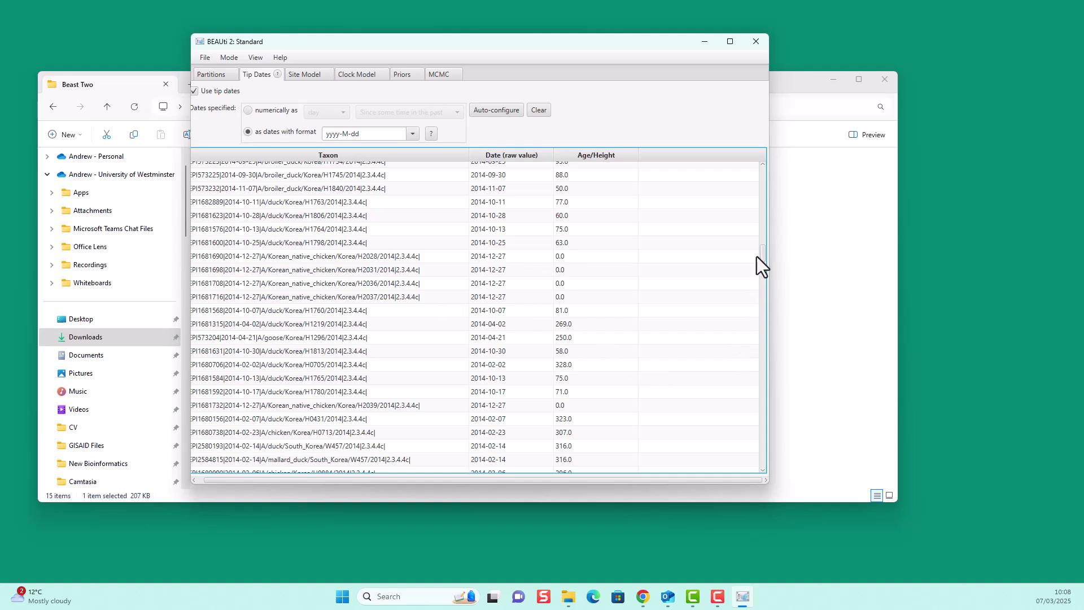
left_click_drag(760, 253, 713, 124)
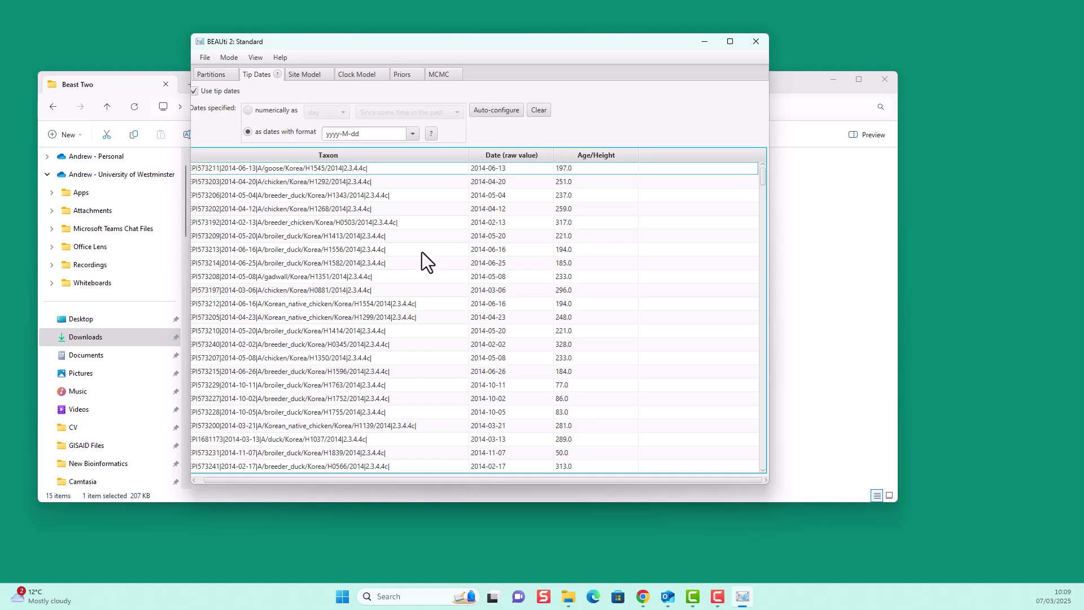
- Configure the Gamma Site Model with a gamma category count of 5, an estimated shape and the HKY substitution model
left_click(305, 73)
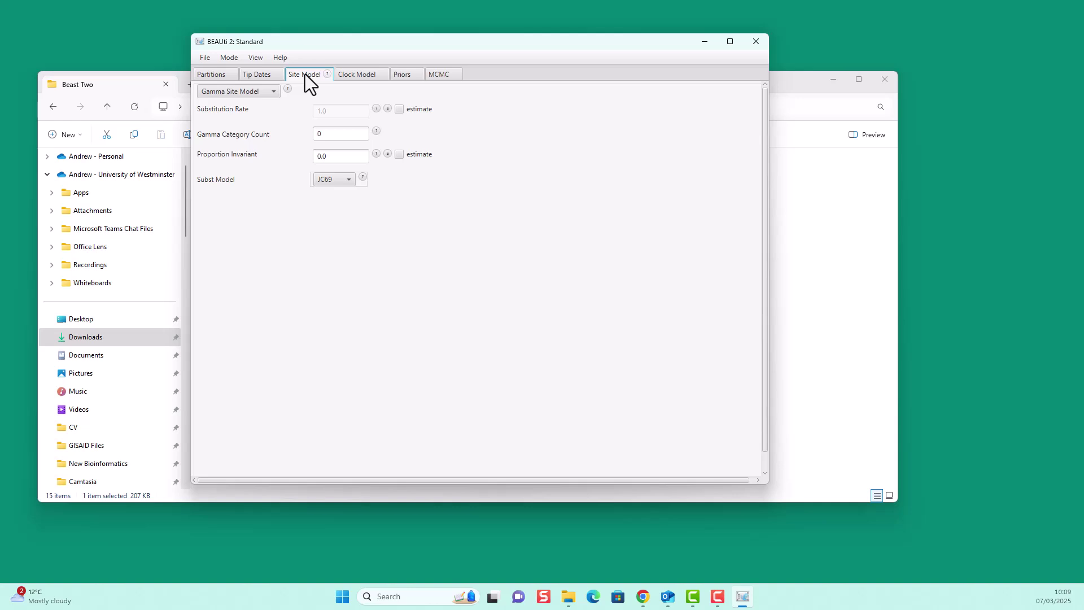
left_click(272, 93)
left_click(259, 106)
left_click(343, 134)
key("BackSpace")
type("5")
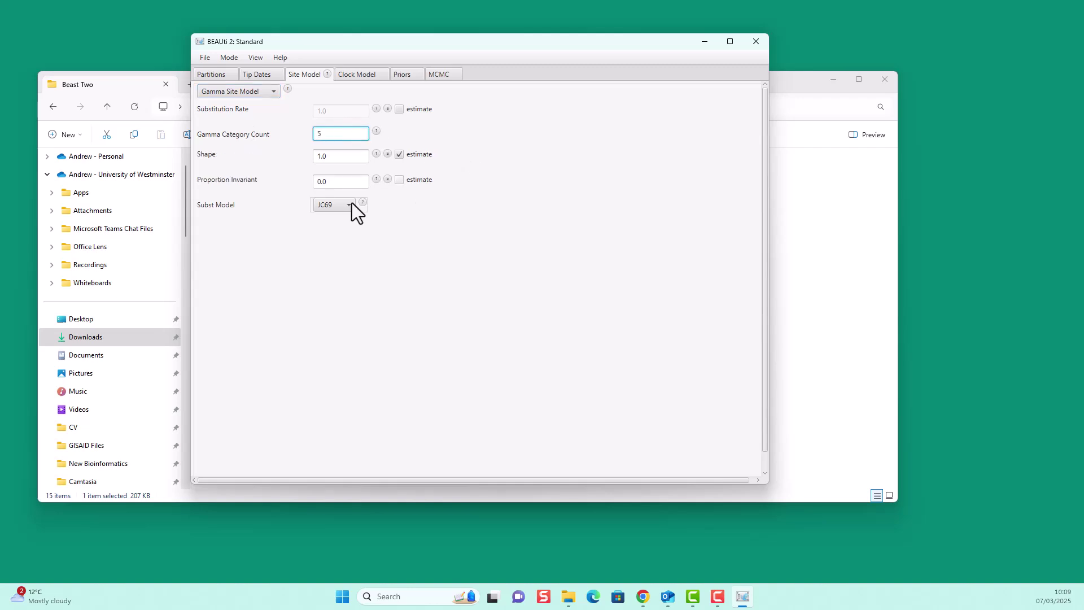
left_click(399, 153)
left_click(351, 206)
left_click(335, 235)
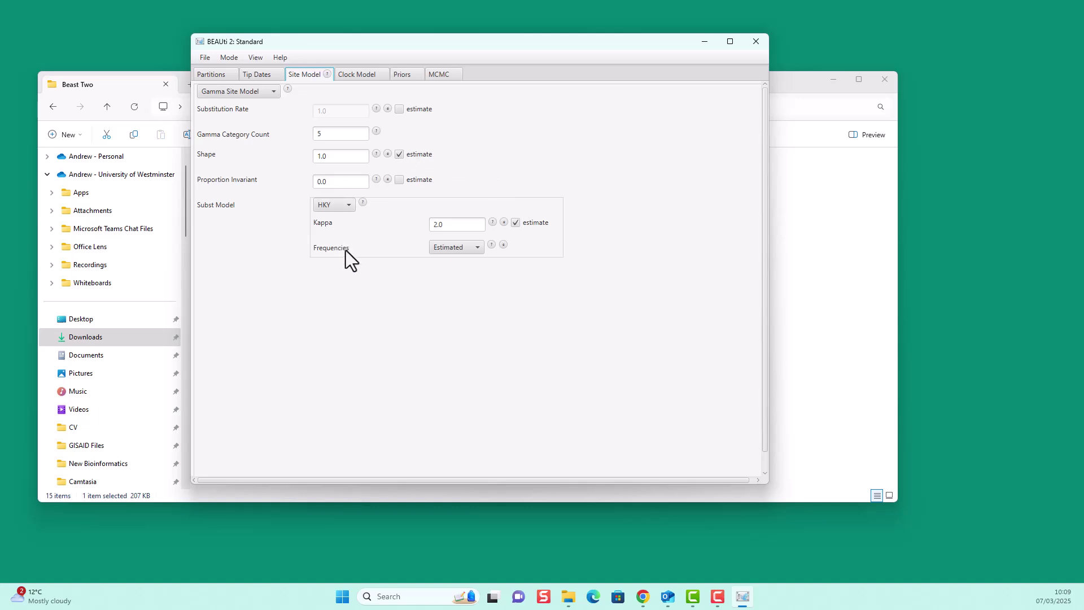
- Keep the Strict Clock model and set the tree prior to Coalescent Exponential Population
left_click(353, 73)
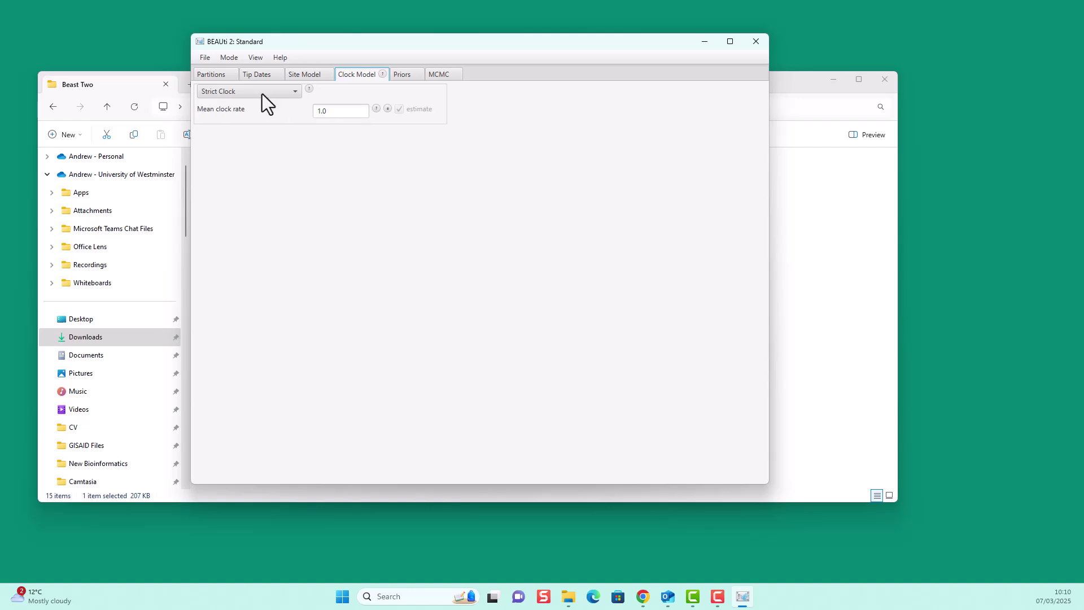
left_click(403, 73)
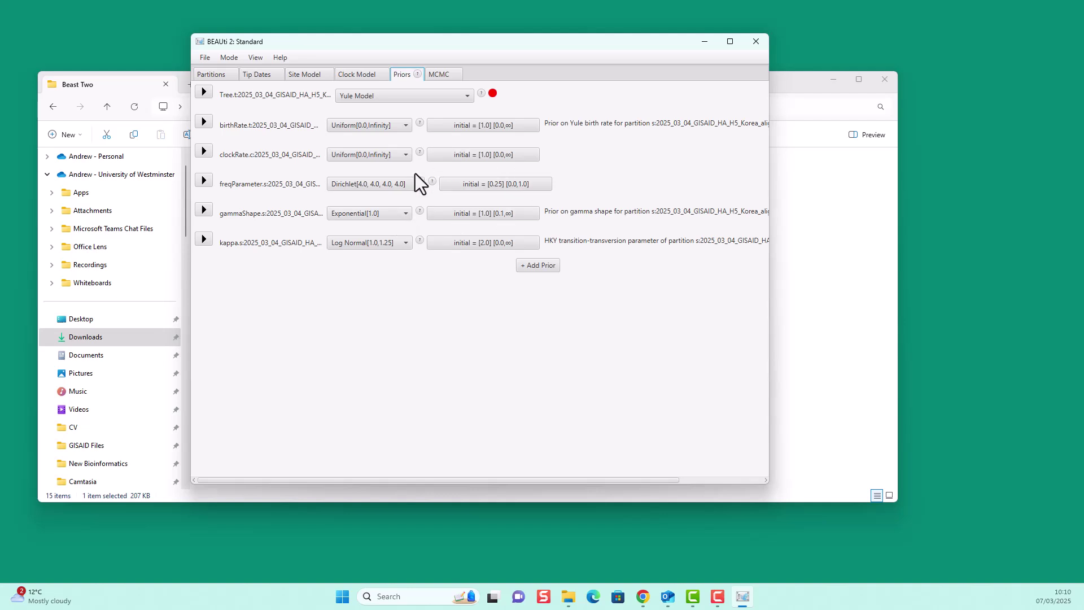
left_click(466, 96)
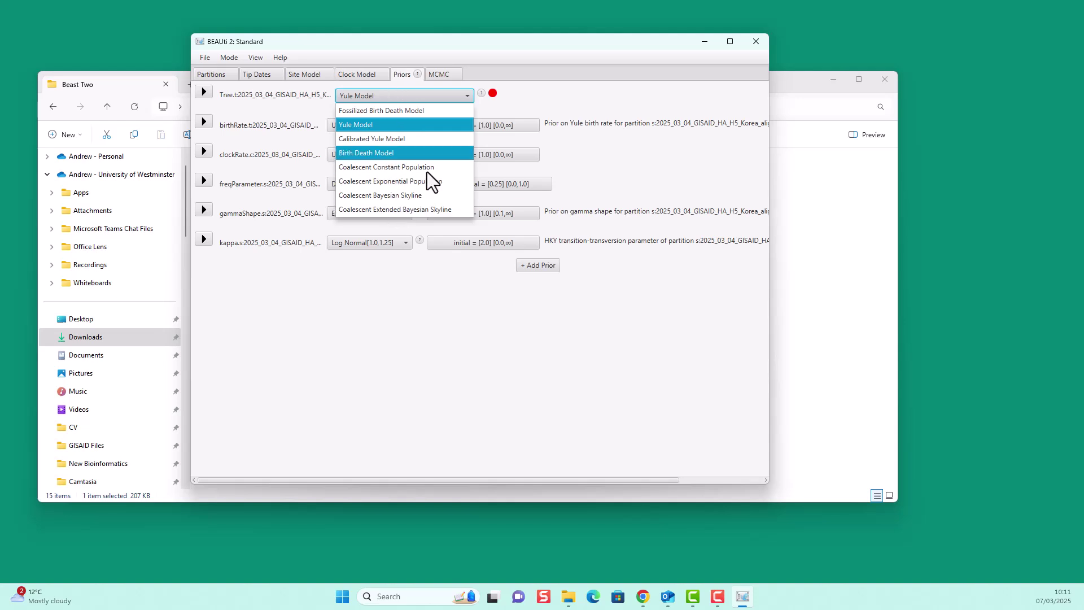
left_click(388, 182)
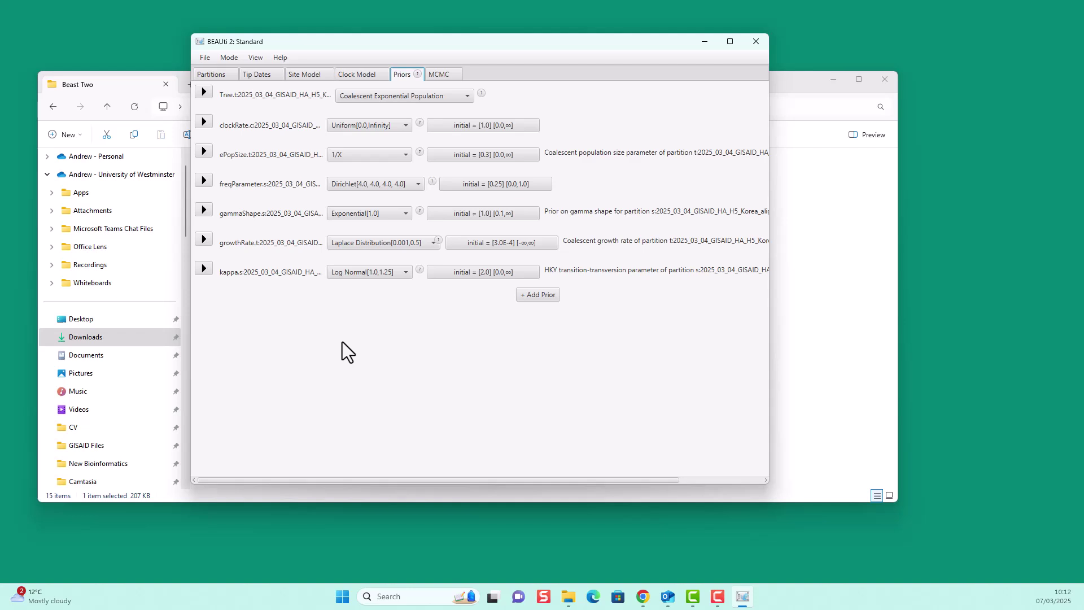
- Check the MCMC settings and exit BEAUti, saving the BEAST specification as korean in .xml format in the GISAID Files folder
left_click(442, 78)
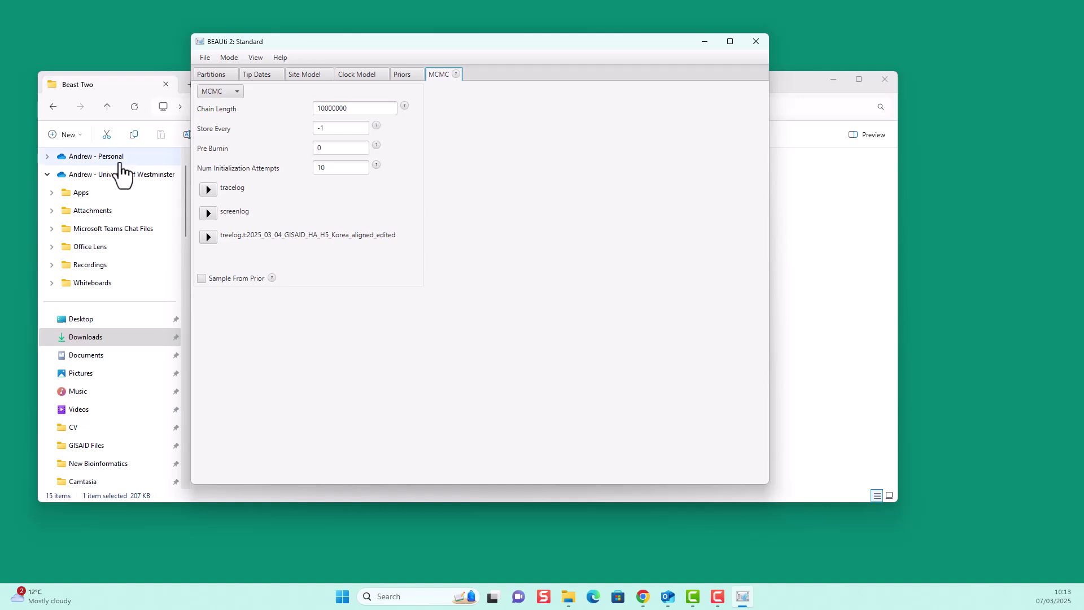
left_click(202, 58)
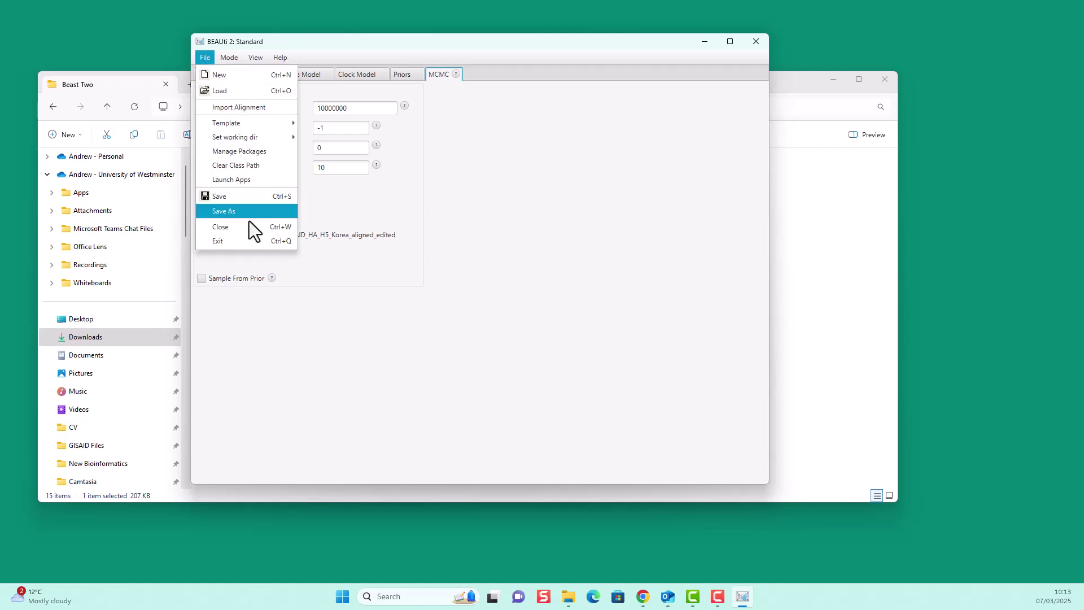
left_click(245, 241)
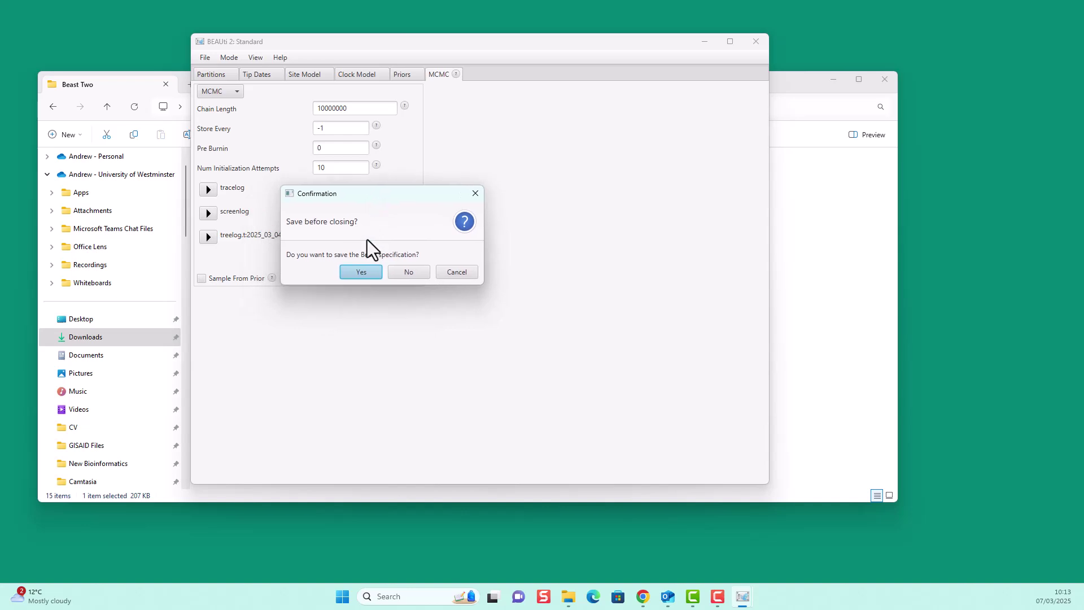
left_click(359, 272)
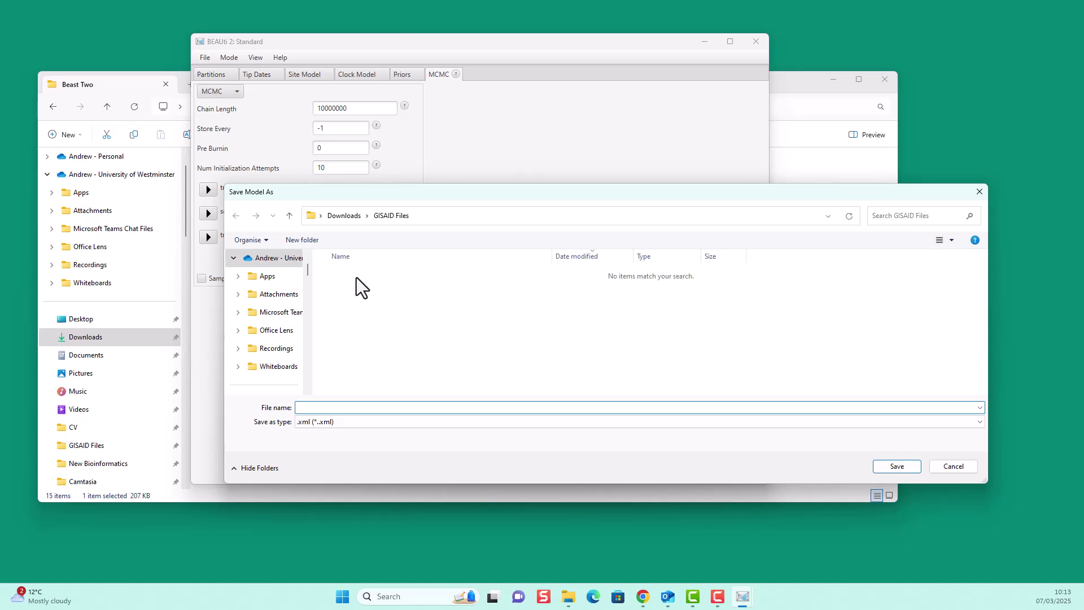
type("korean")
left_click(897, 466)
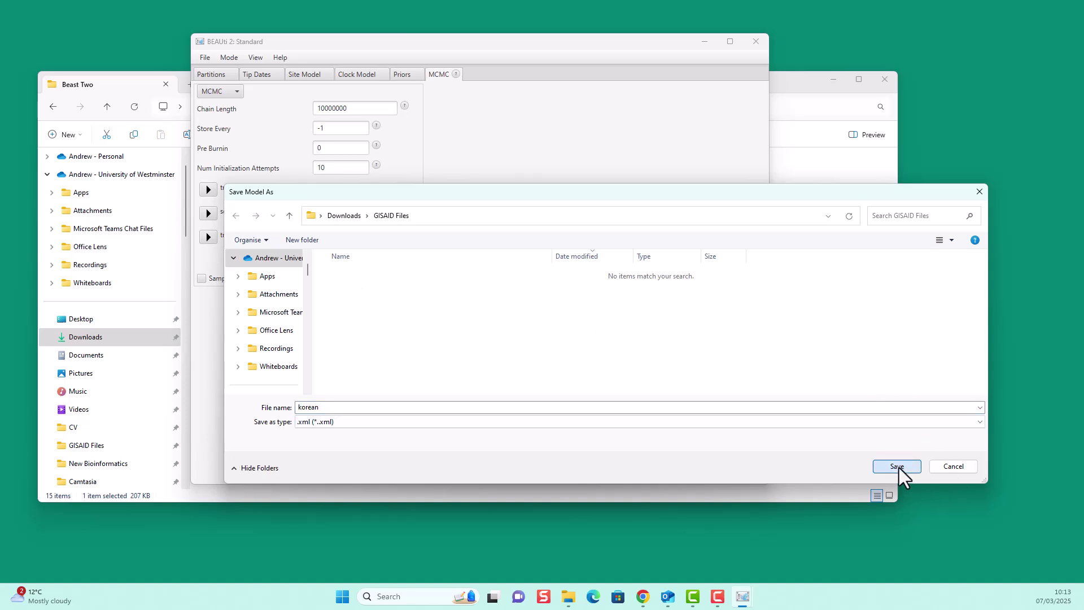
key("alt+F4")
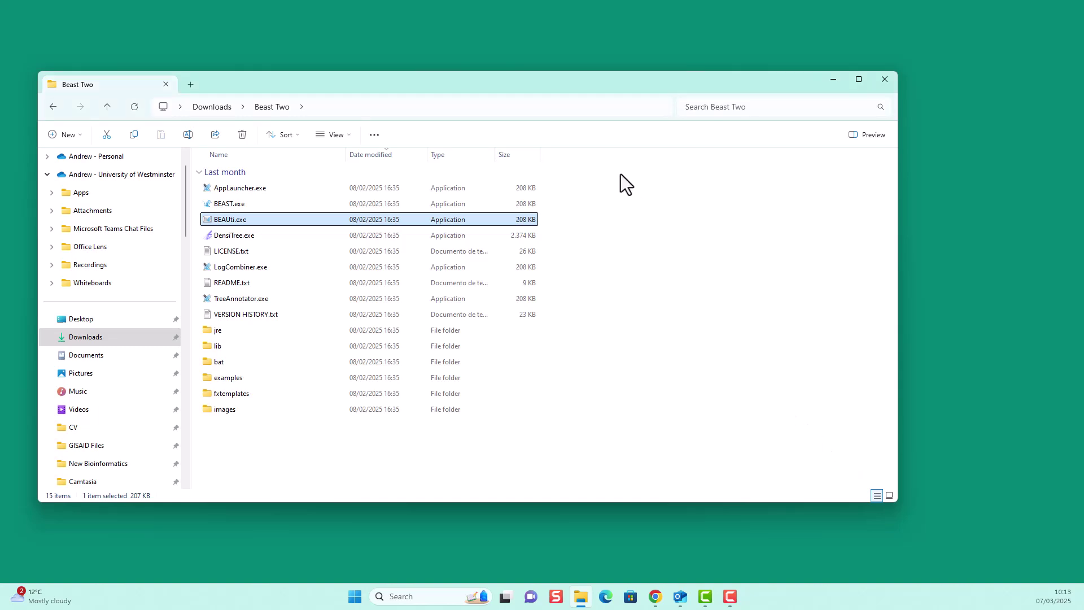
- Launch BEAST from the Beast Two folder and run it with korean.xml from GISAID Files as the input file
left_click(229, 204)
double_click(229, 205)
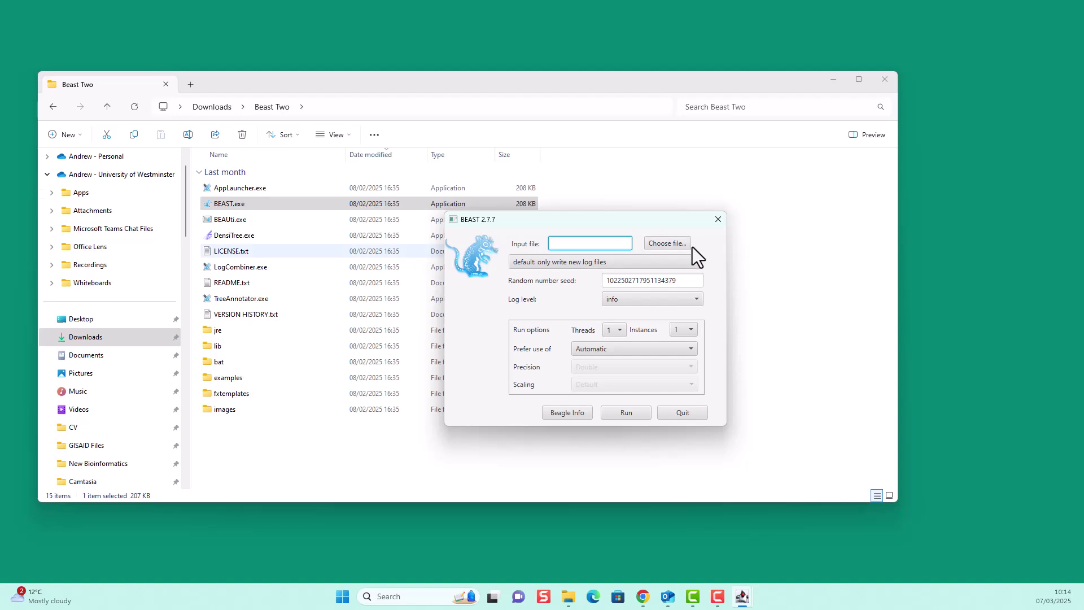
left_click(666, 248)
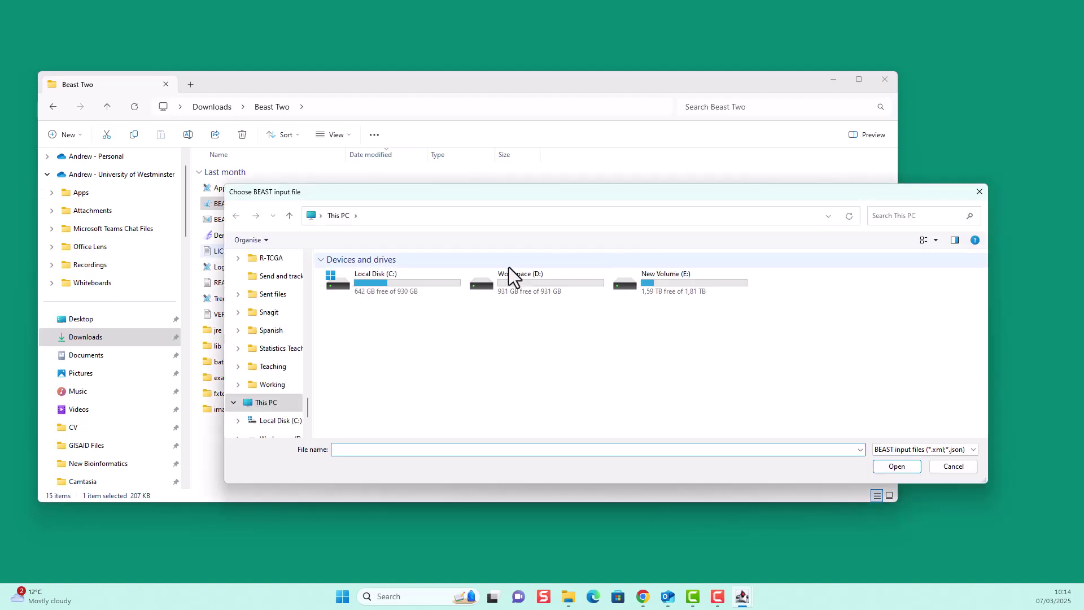
left_click_drag(310, 412, 314, 294)
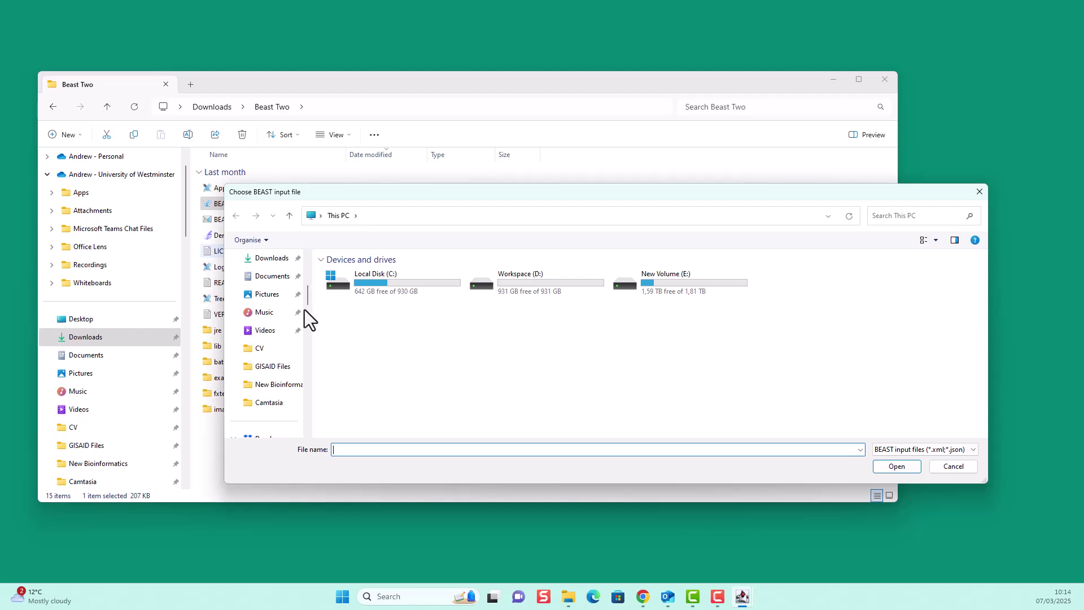
left_click(284, 370)
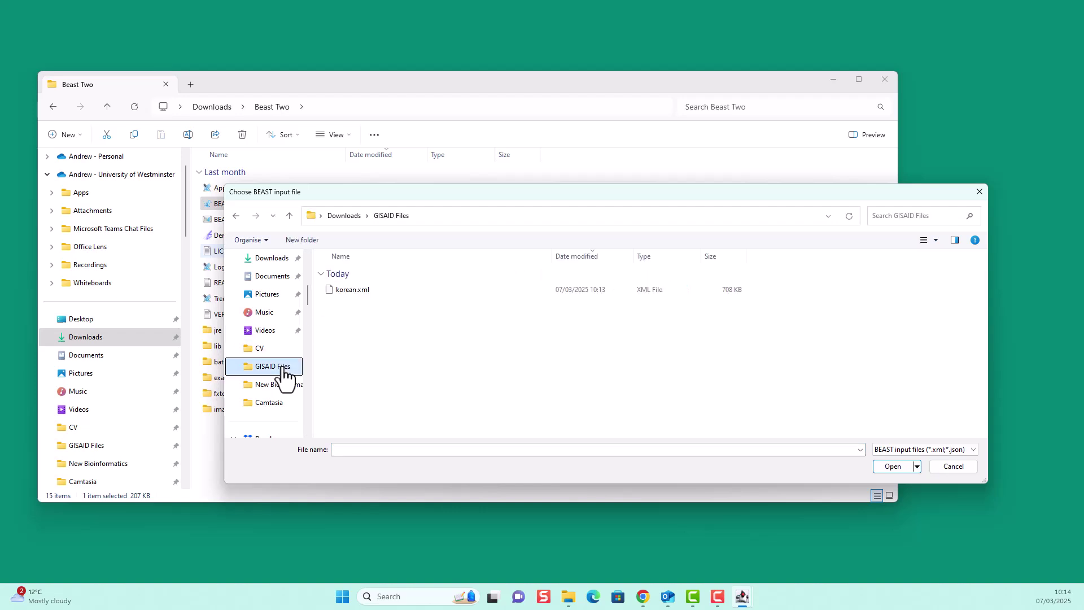
left_click(358, 290)
left_click(890, 467)
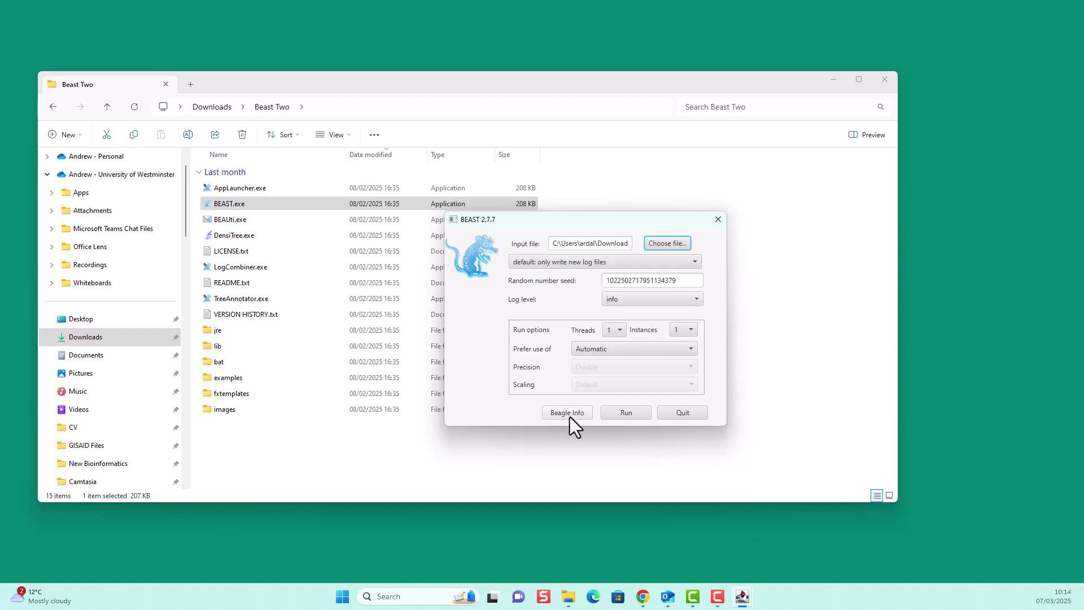
left_click(633, 415)
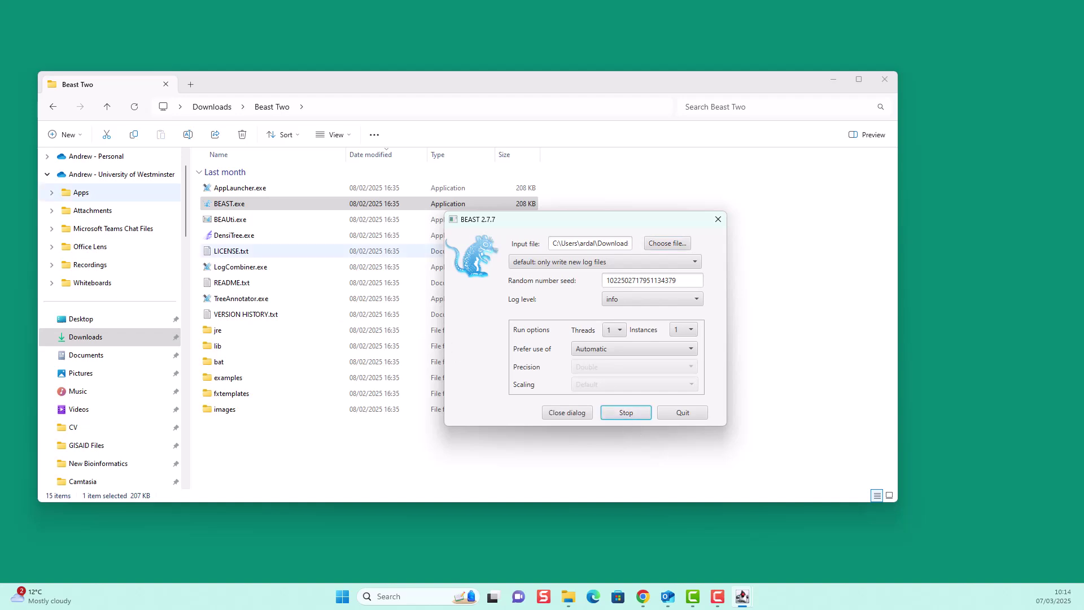